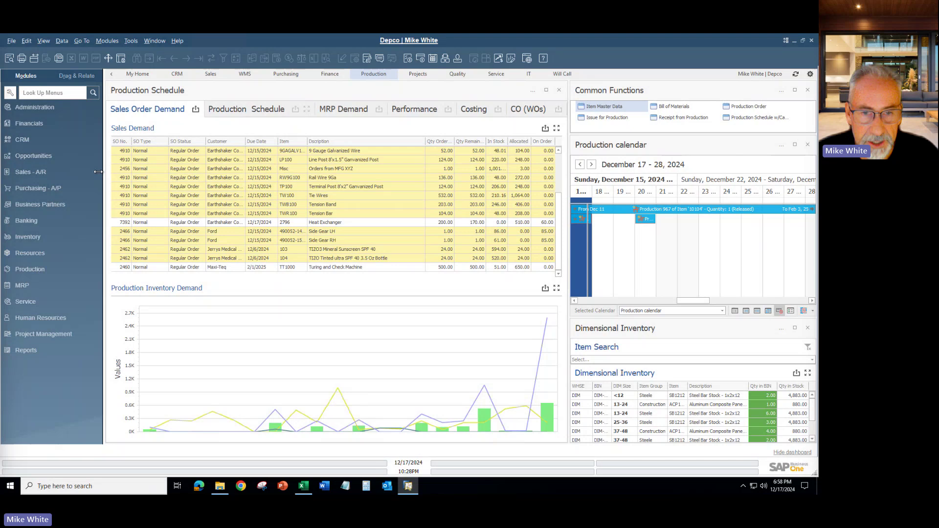
Step: Expand the Production module in the Modules sidebar
click(42, 269)
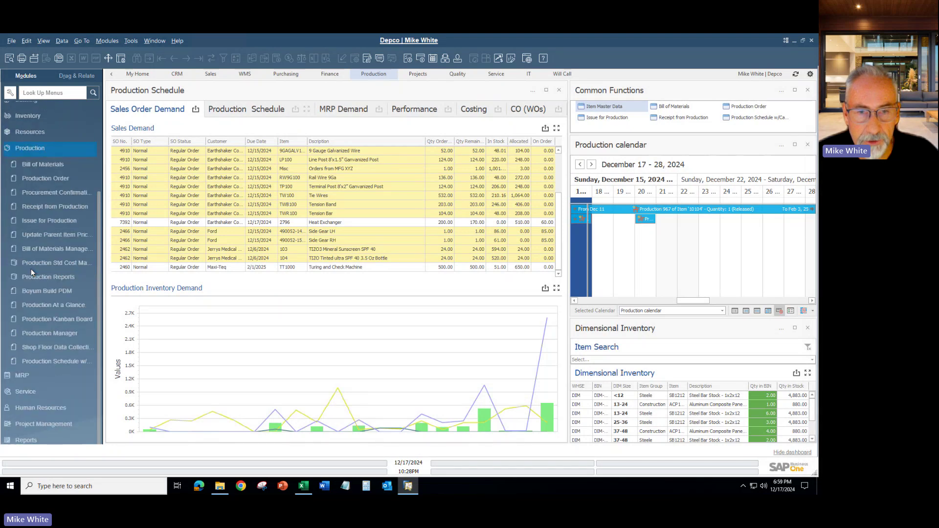
Step: Open Bill of Materials and list all existing BOMs of type Production
click(48, 163)
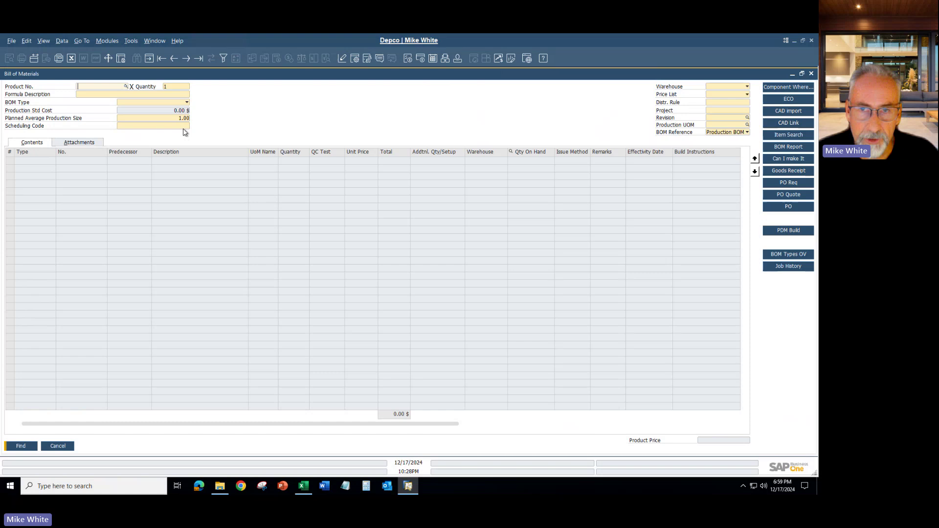
click(187, 102)
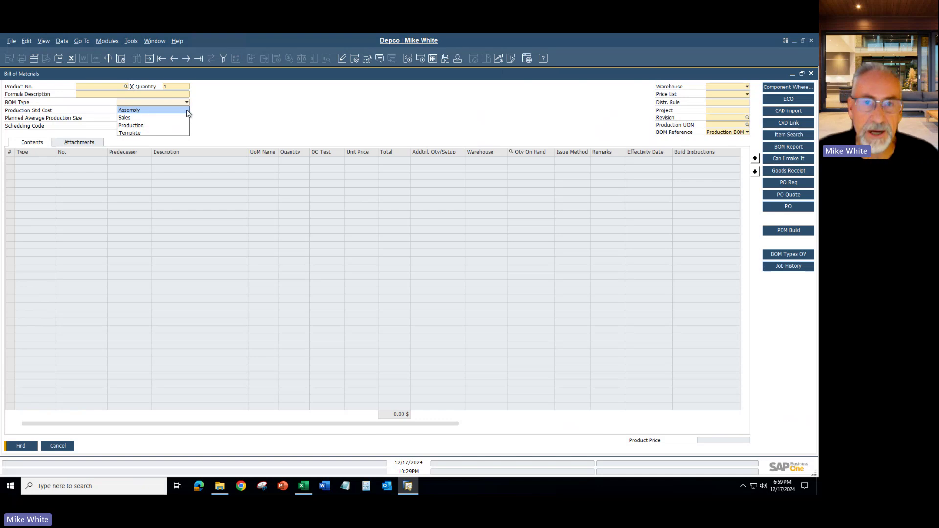
click(150, 126)
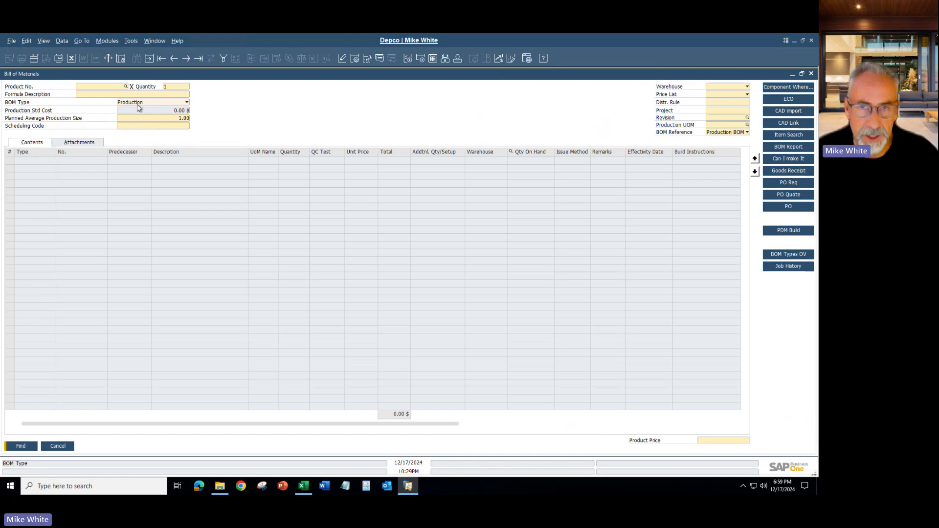
click(21, 445)
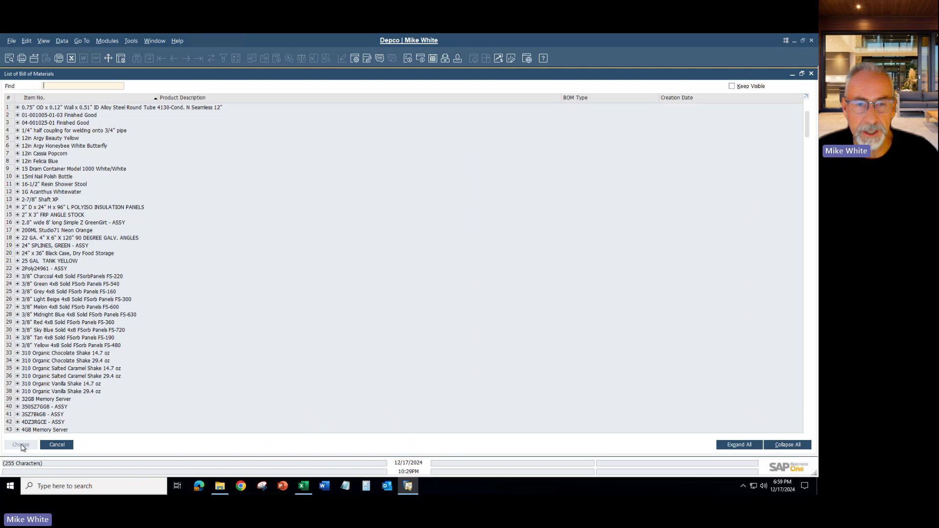
Step: Close the BOM list and load the TT1000 bill of materials by product number
click(57, 445)
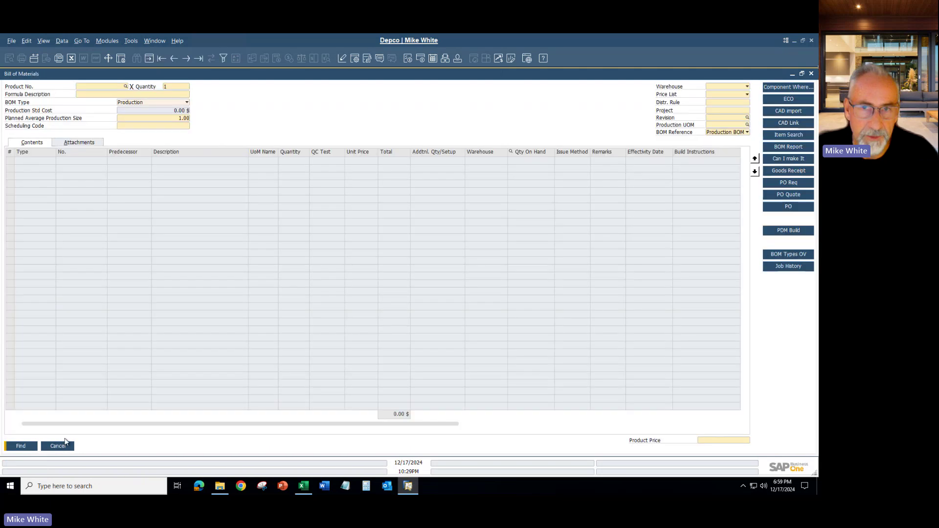
click(107, 87)
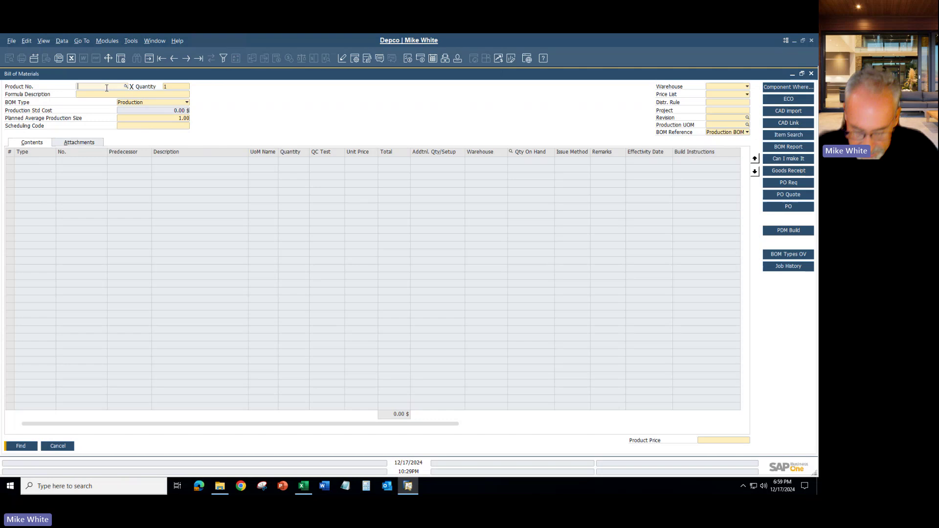
text(tt)
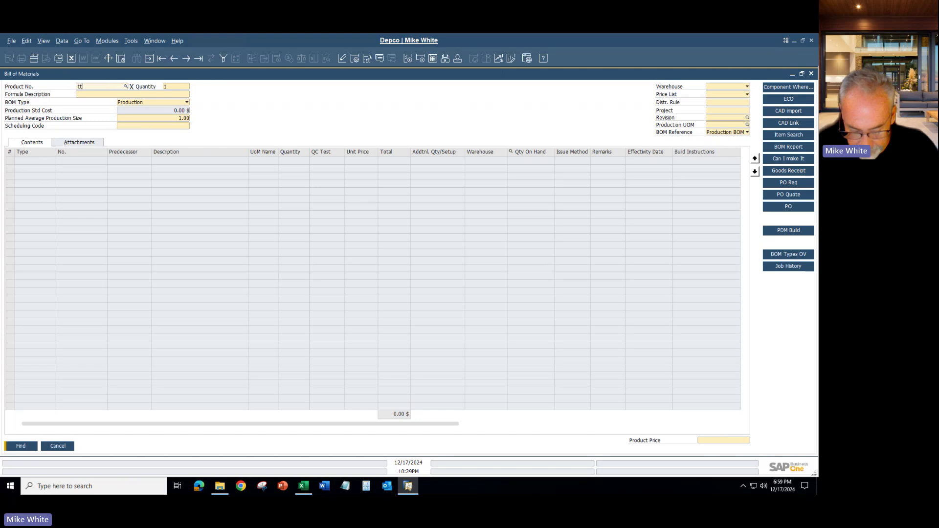
text(1000)
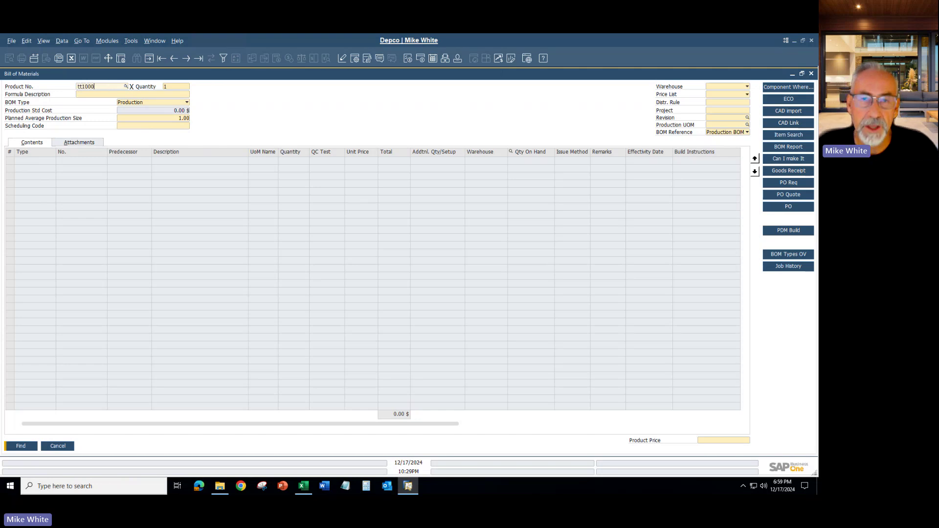
key(Return)
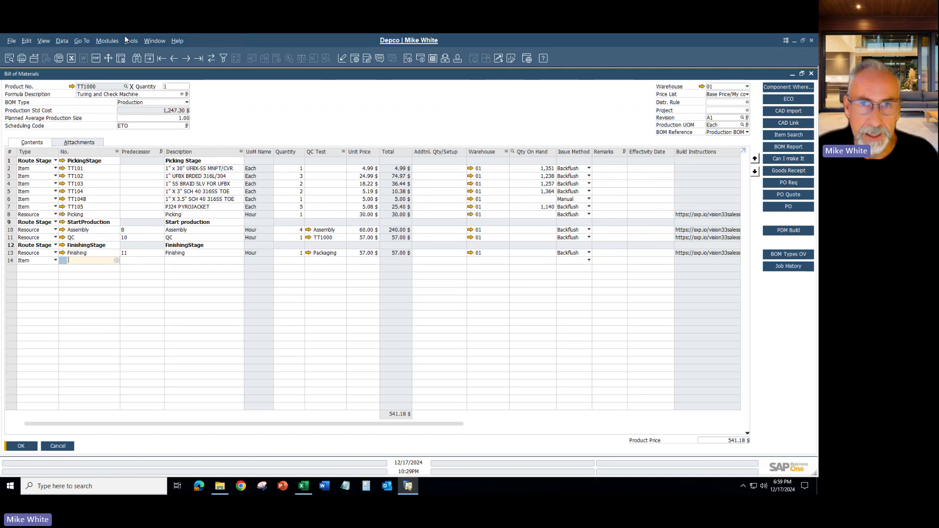
click(108, 43)
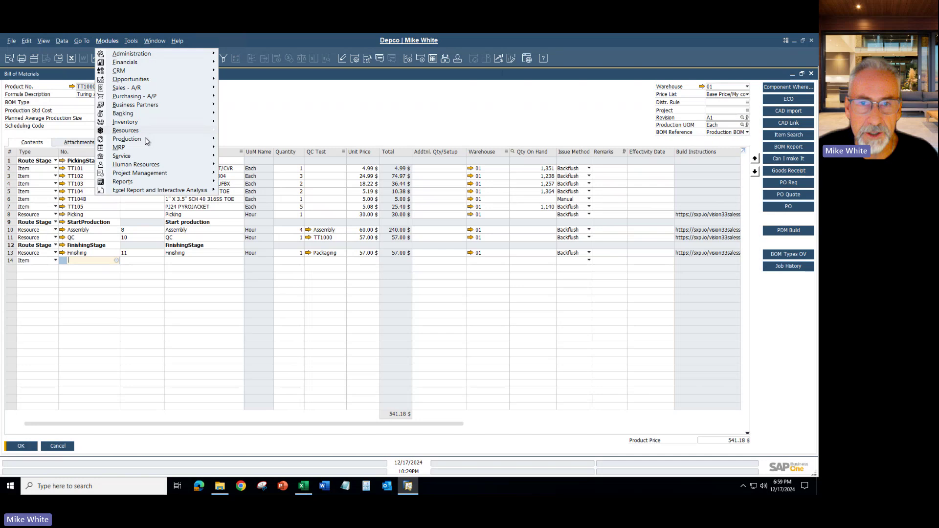
mouse_move(155, 142)
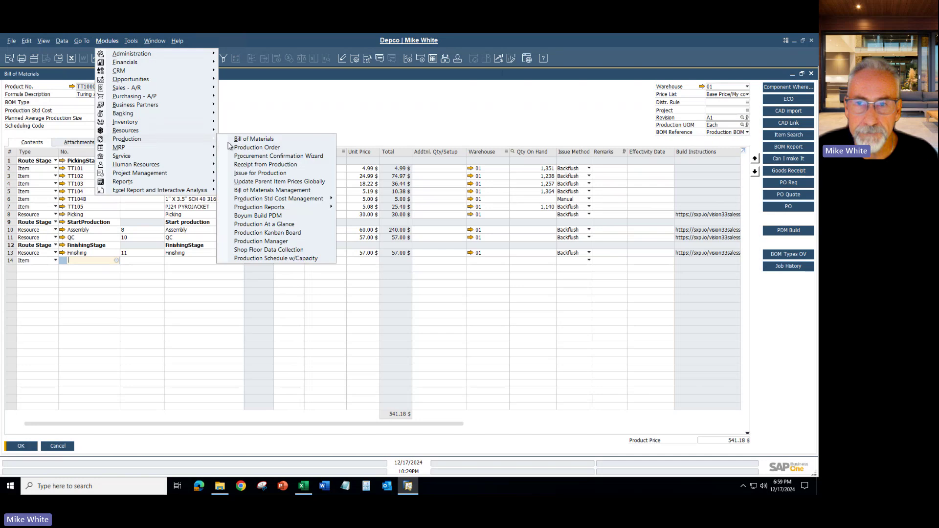
click(269, 146)
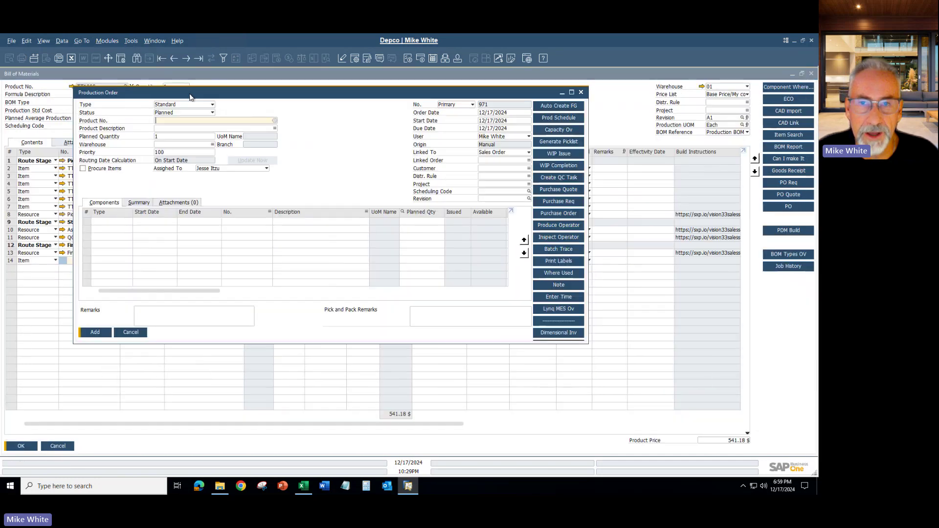
drag(190, 97, 403, 149)
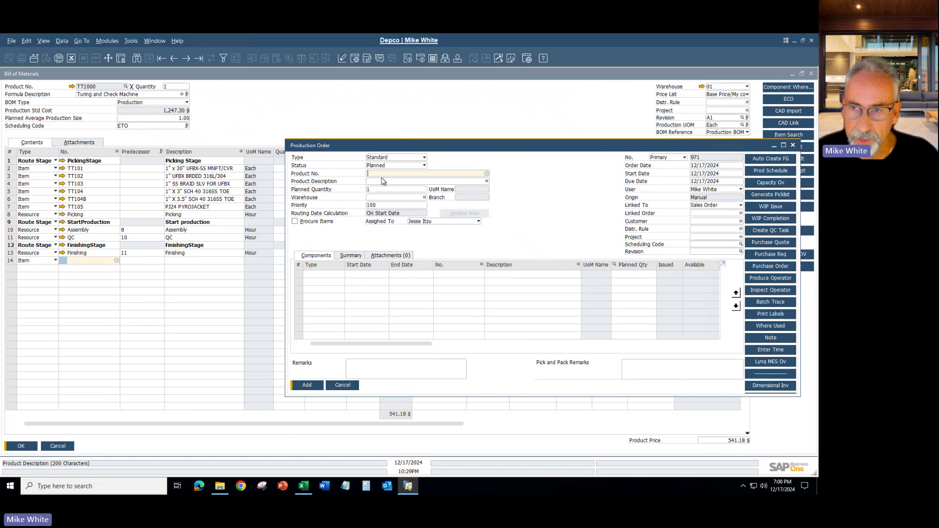
text(tt1)
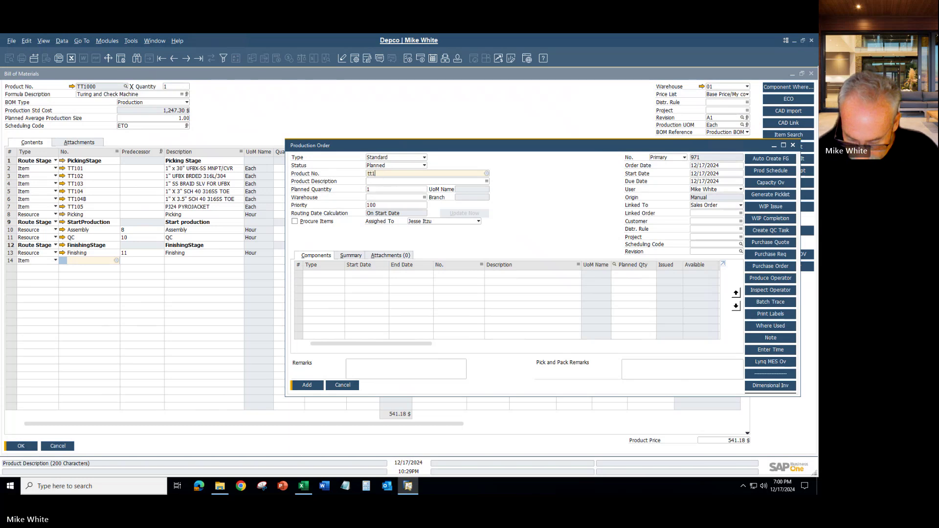
text(000)
click(383, 181)
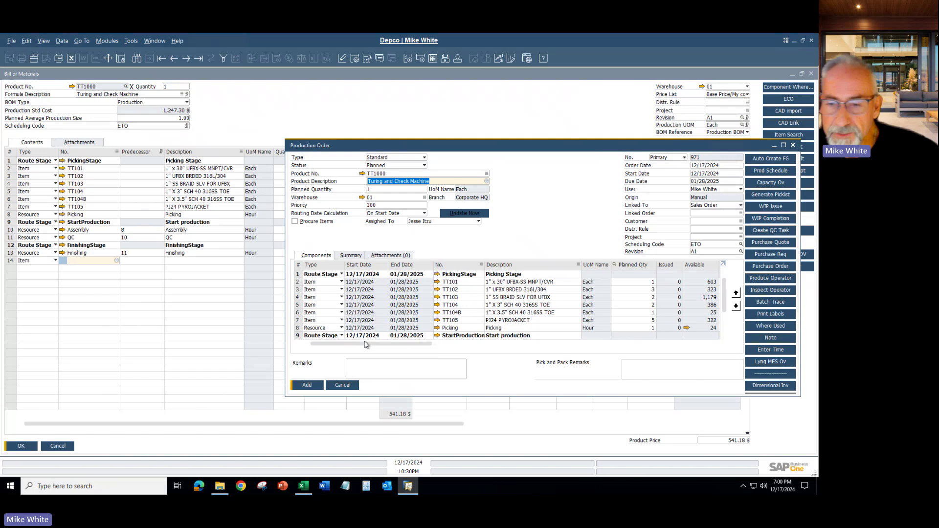
click(355, 385)
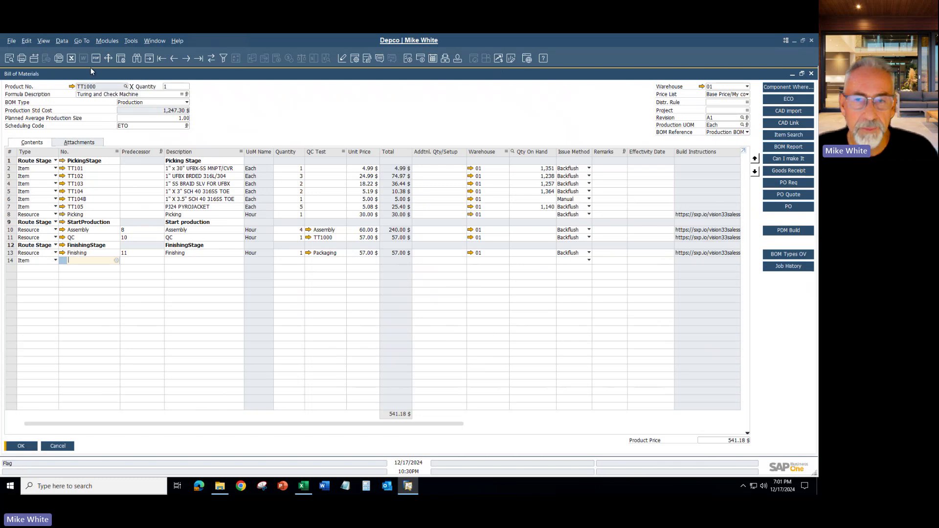
click(355, 59)
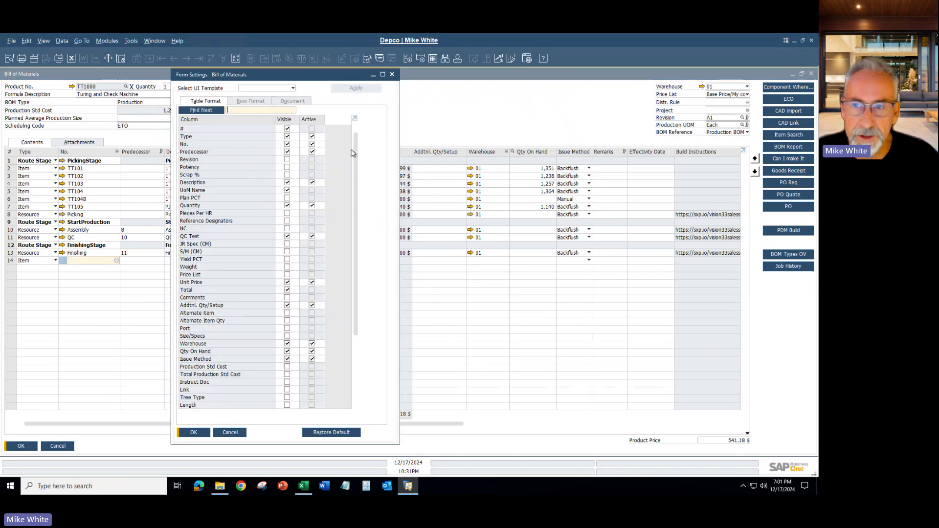
drag(356, 144, 359, 313)
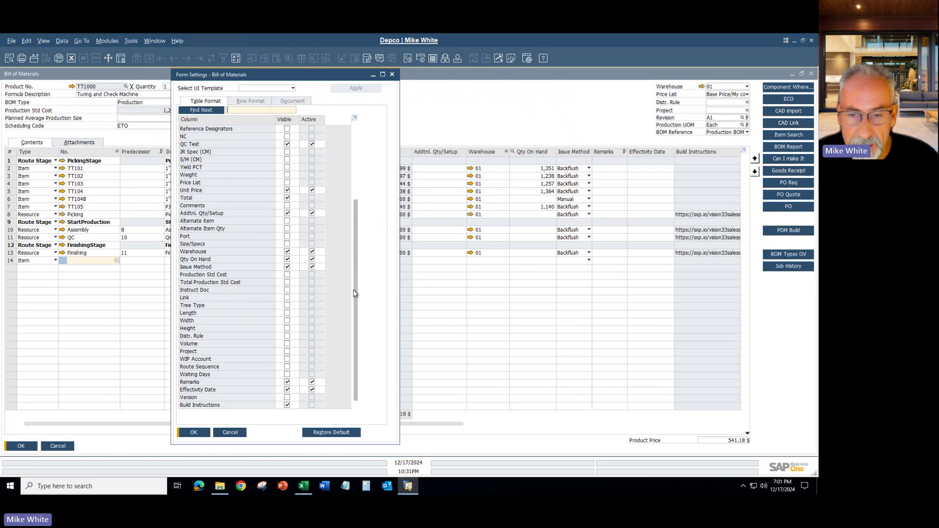
drag(354, 218, 361, 130)
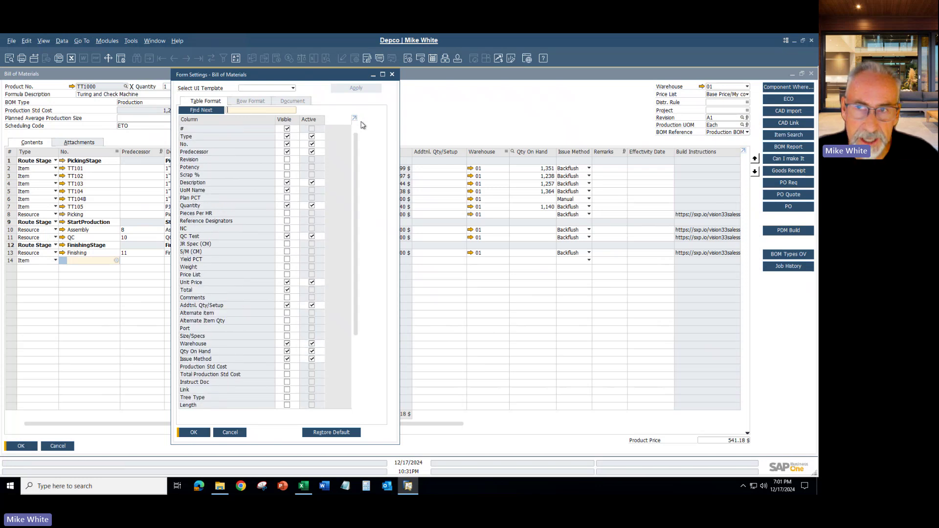
click(391, 74)
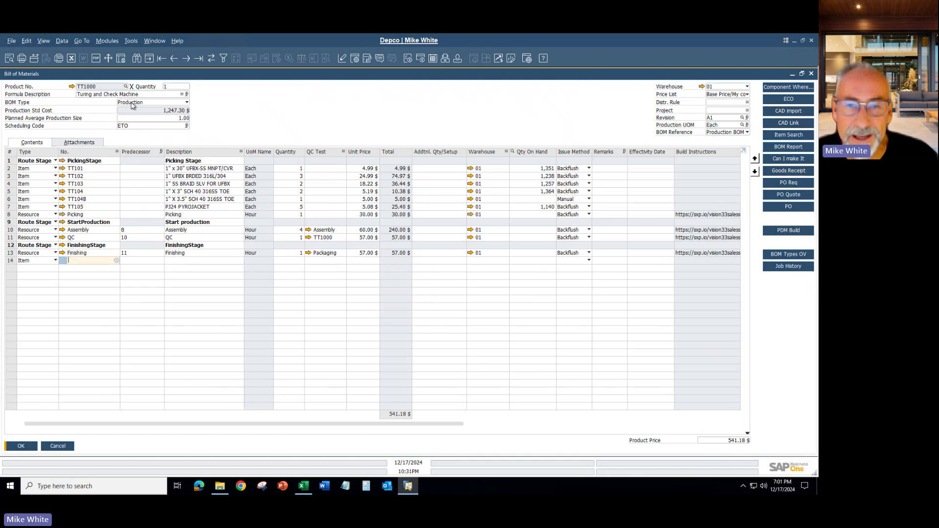
Step: Search by product number and open the DEPCO1000 Production BOM
key(ctrl+f)
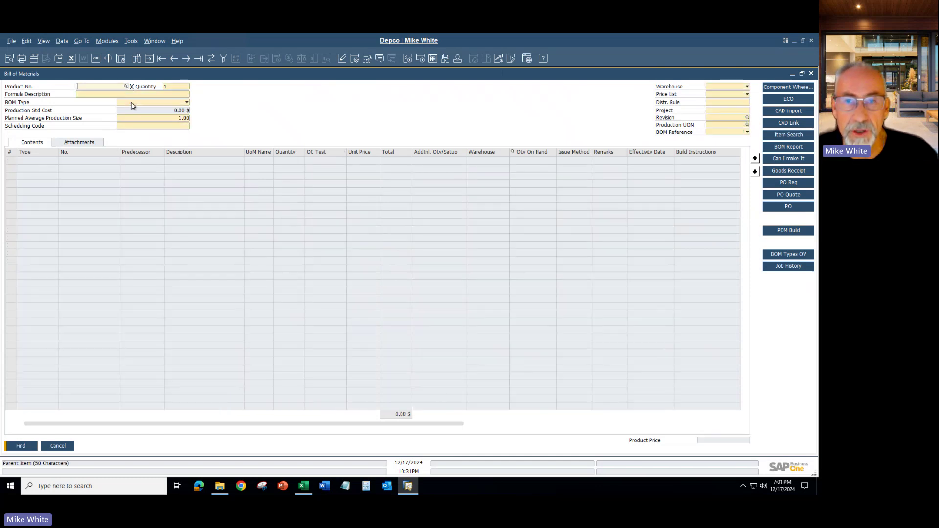
text(D)
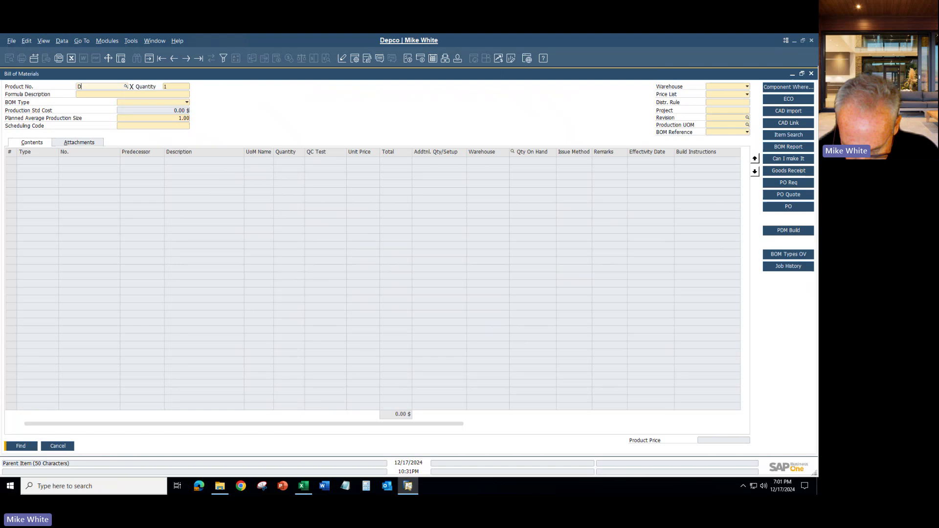
text(epco1000)
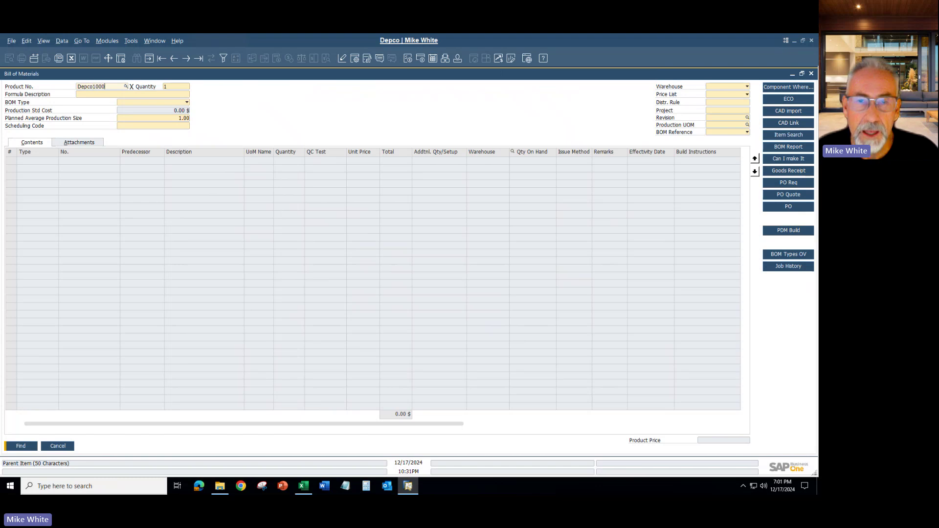
key(Return)
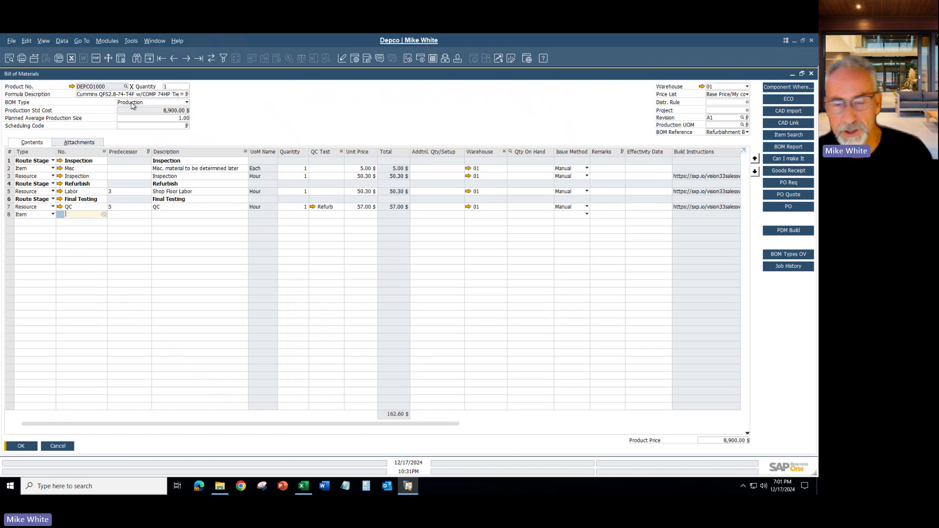
Step: Start a new production order with product DEPCO1000, loading its components, warehouse and branch
click(107, 41)
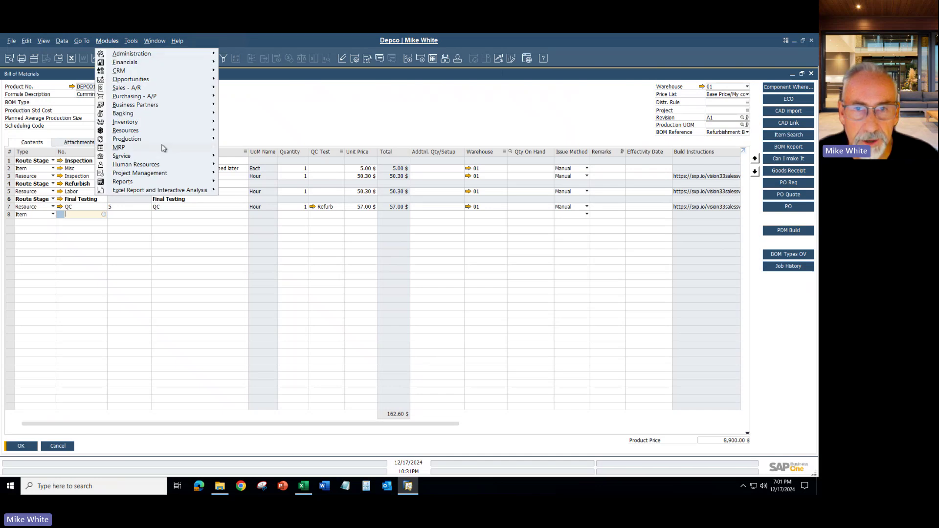
mouse_move(163, 140)
click(255, 147)
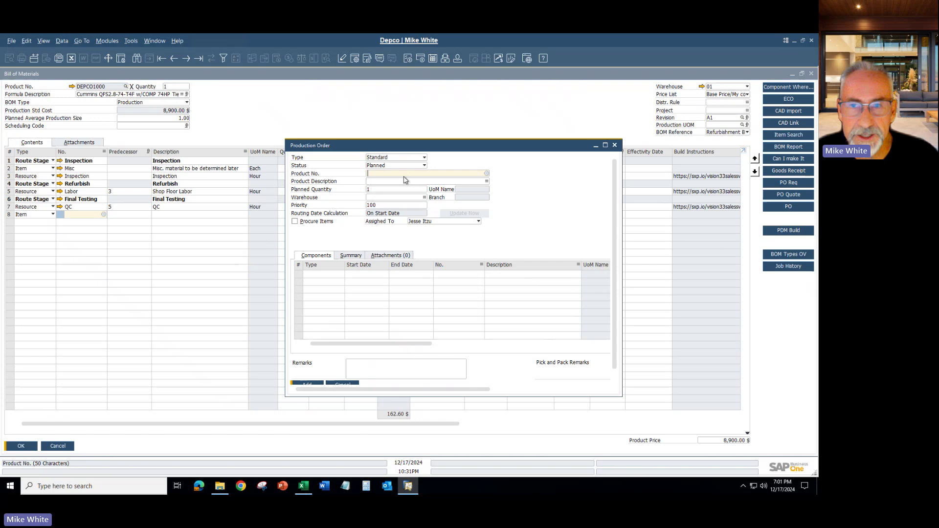
text(DEPCO1000)
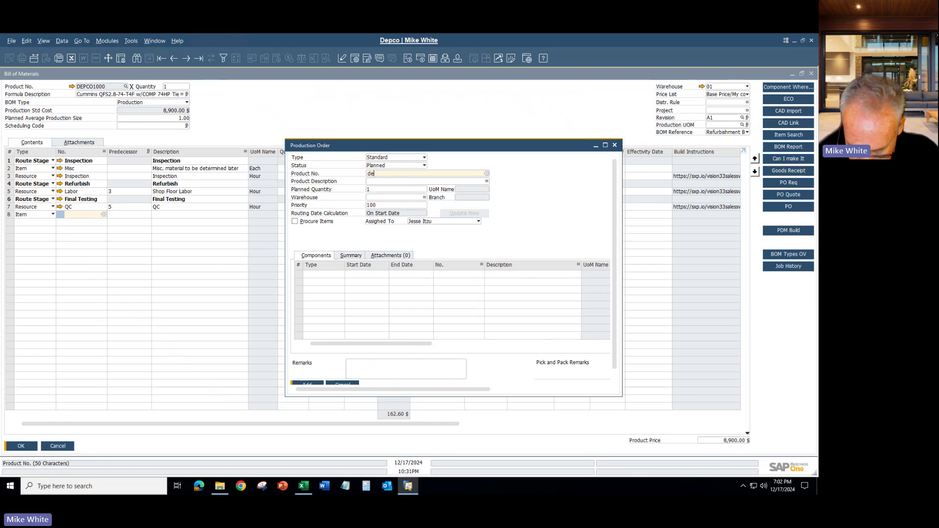
key(Tab)
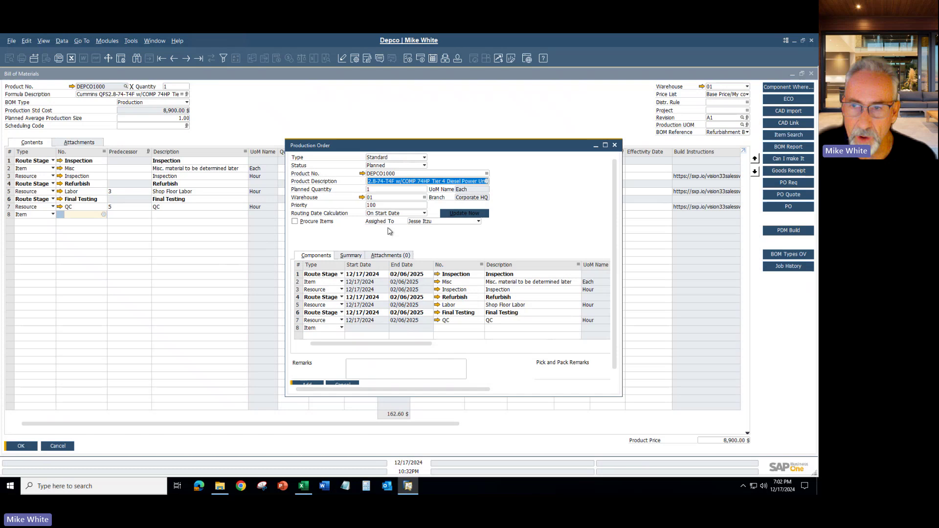
Step: Change the production order type to Special, keeping status Planned and the existing components
click(424, 166)
click(424, 168)
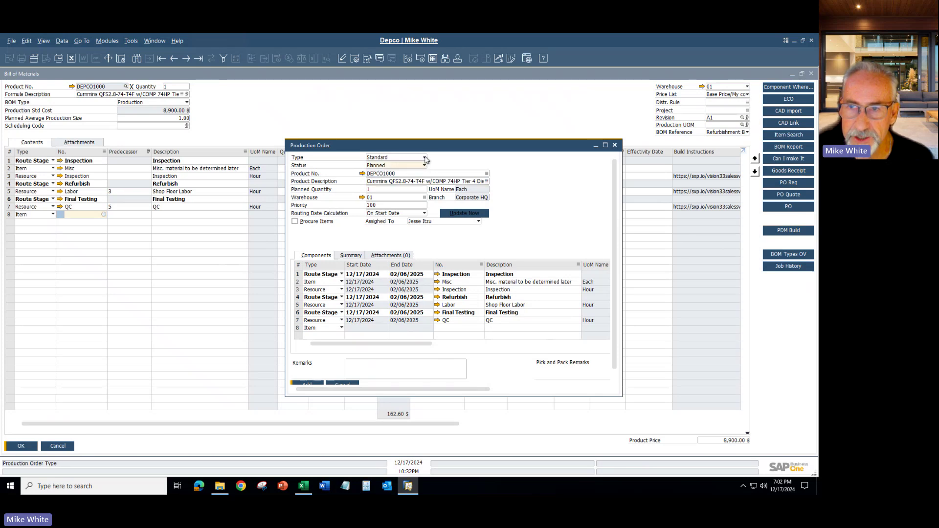
click(424, 158)
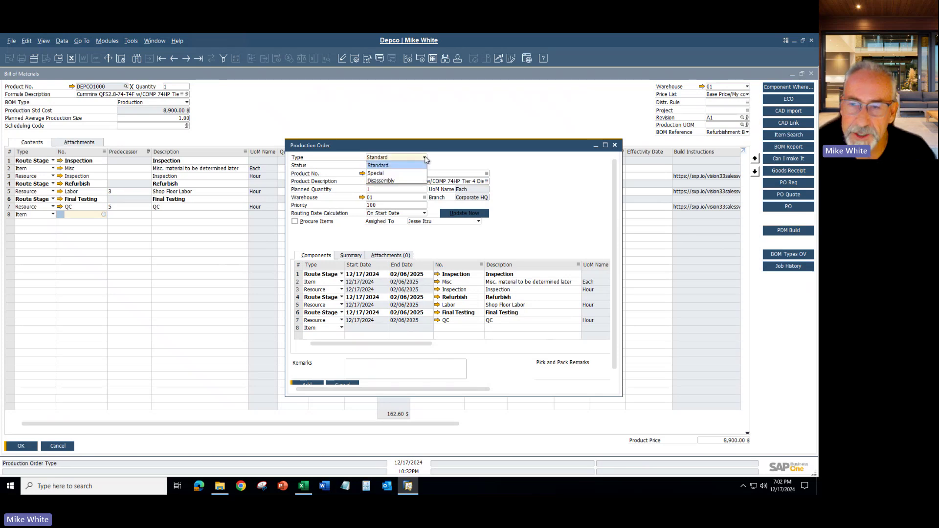
click(394, 173)
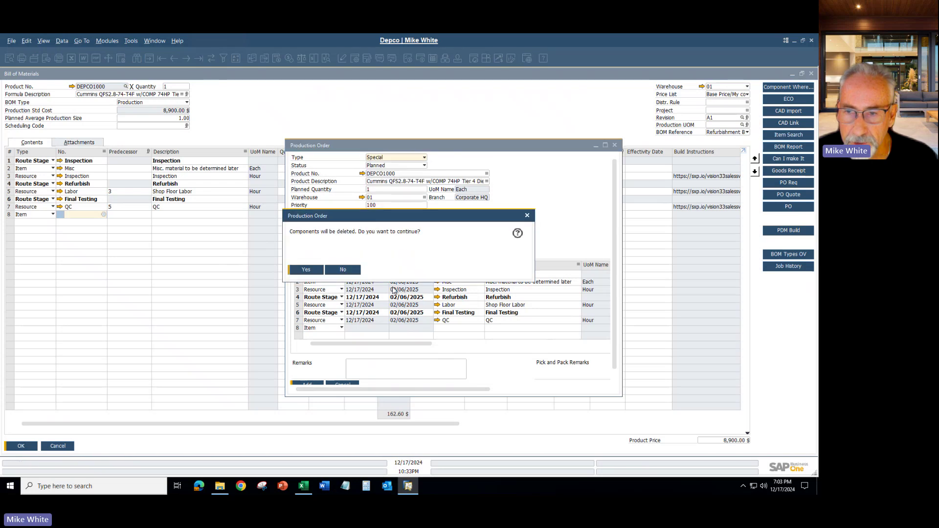
click(351, 270)
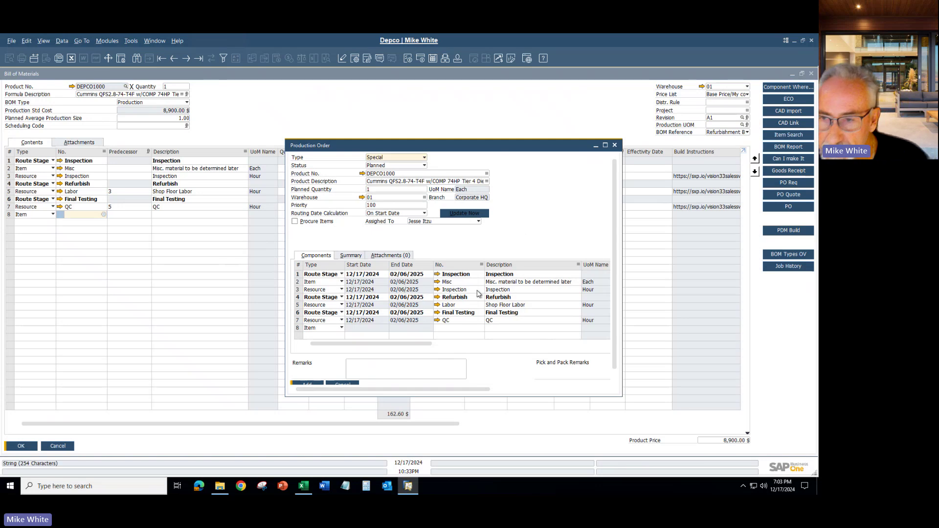
Step: Replace row 2's Misc component with DEPCO1000, then discard the order unsaved
click(464, 283)
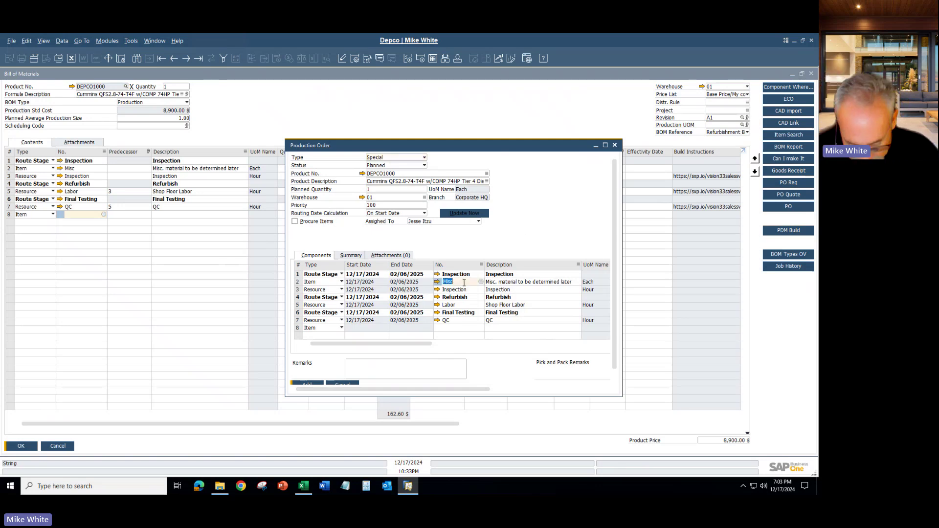
text(Depco10)
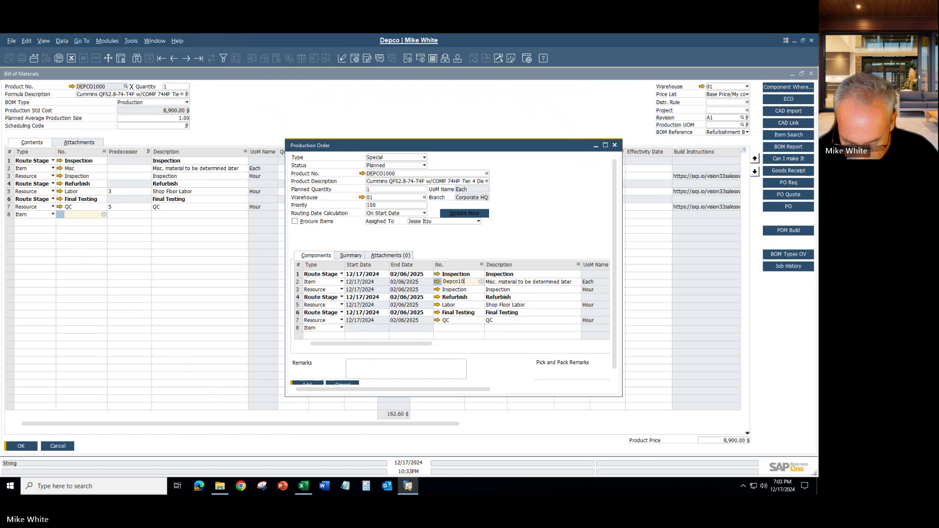
text(00)
key(Tab)
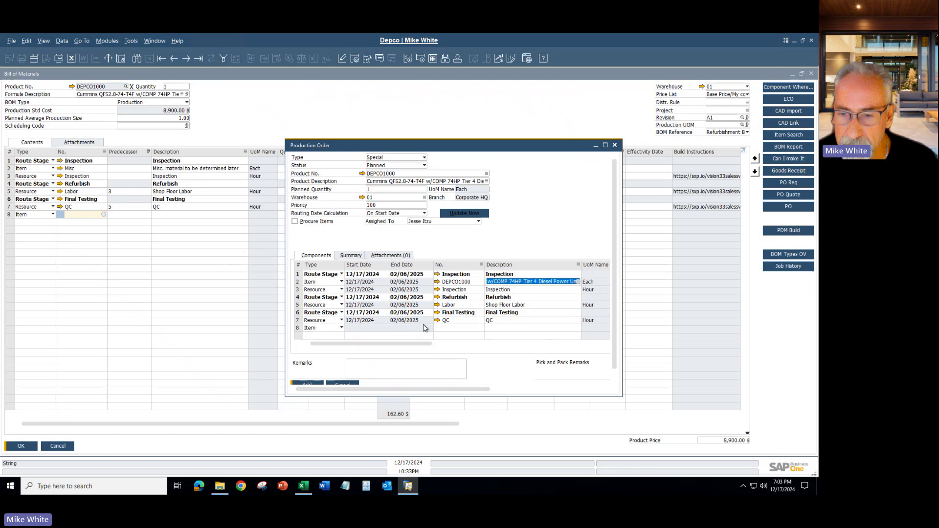
click(343, 384)
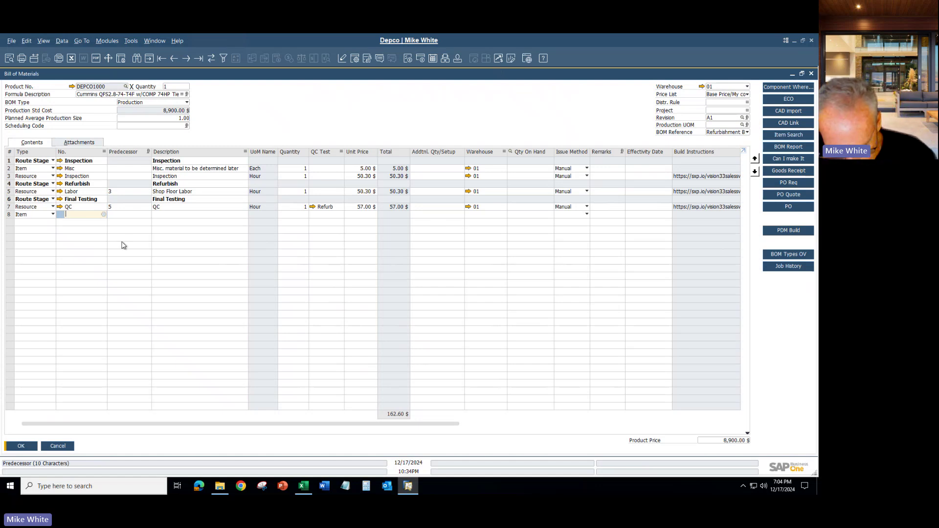
Step: Search all BOMs and open BJP124 under Jetpack - Assortment 6 Flavors
key(ctrl+f)
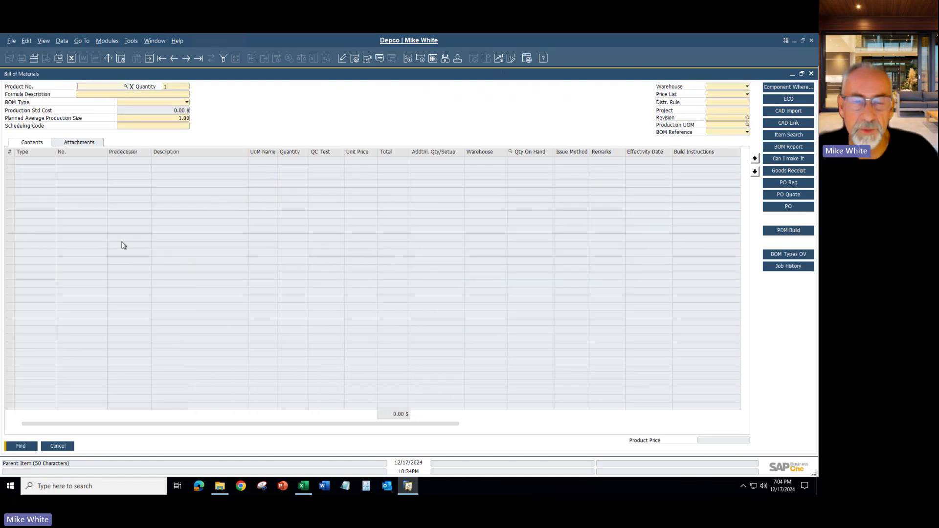
click(188, 103)
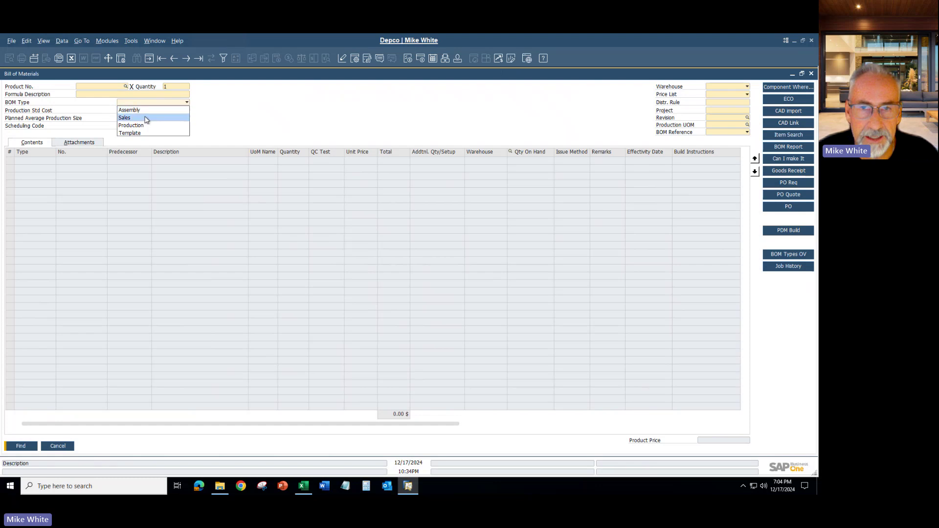
key(Escape)
click(27, 447)
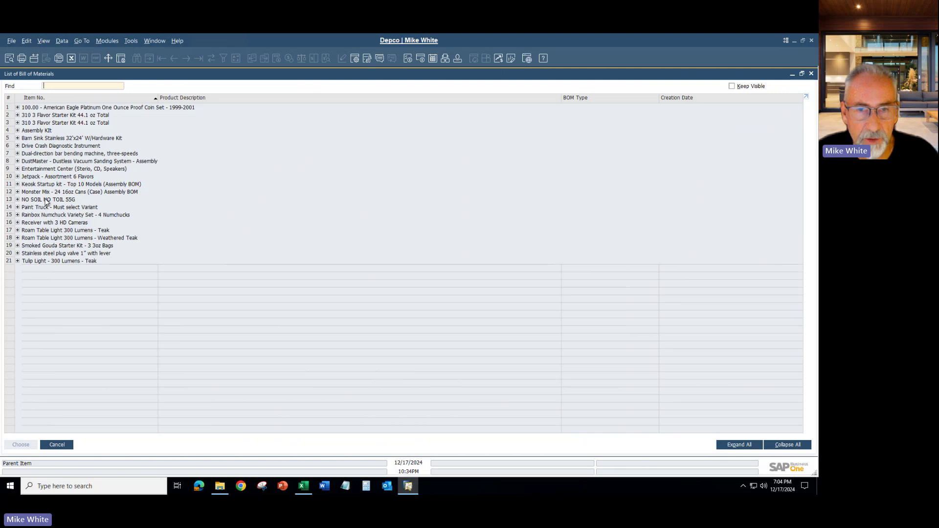
click(17, 176)
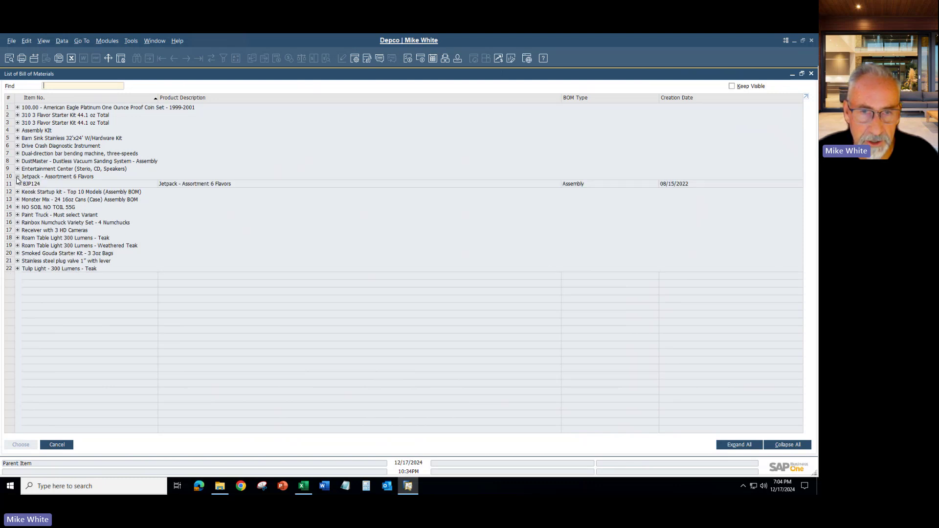
click(168, 186)
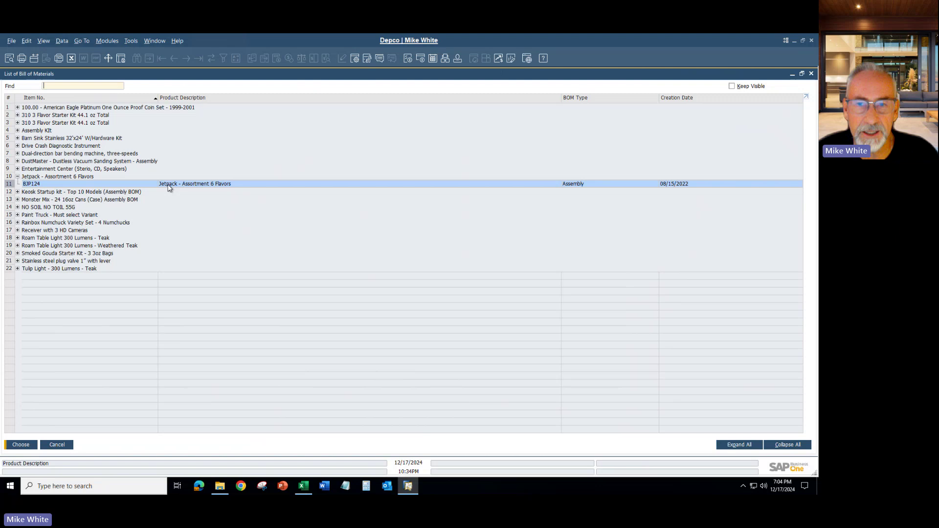
double_click(168, 186)
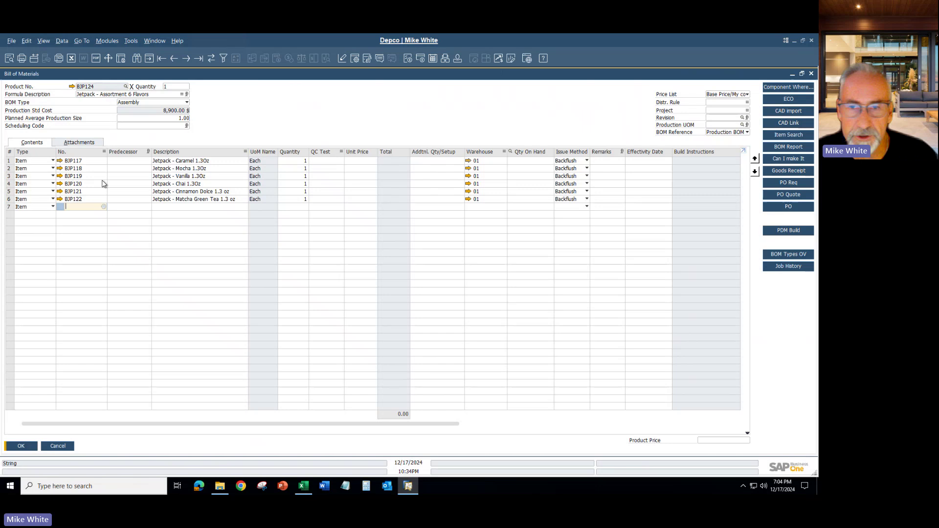
right_click(90, 88)
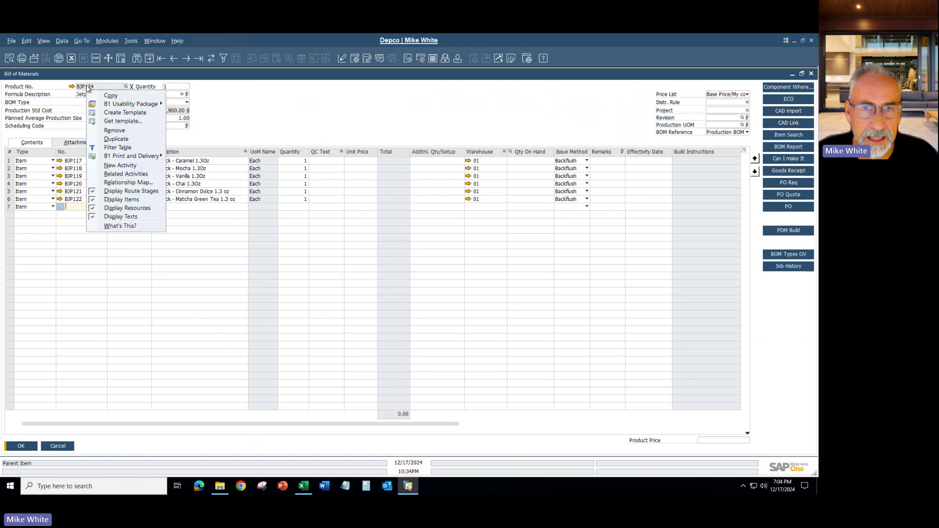
key(Escape)
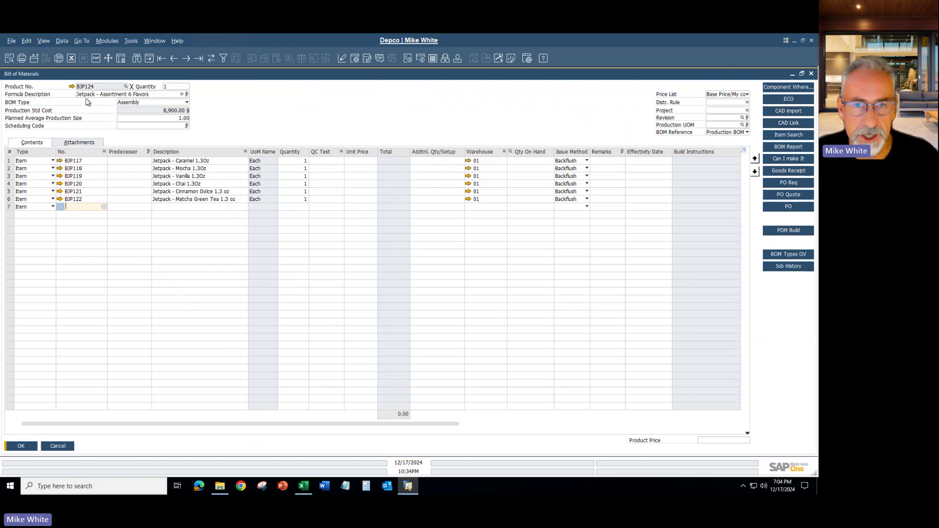
Step: Start a new sales order for the customer with one BJP124 line, past the credit-limit warning
click(110, 42)
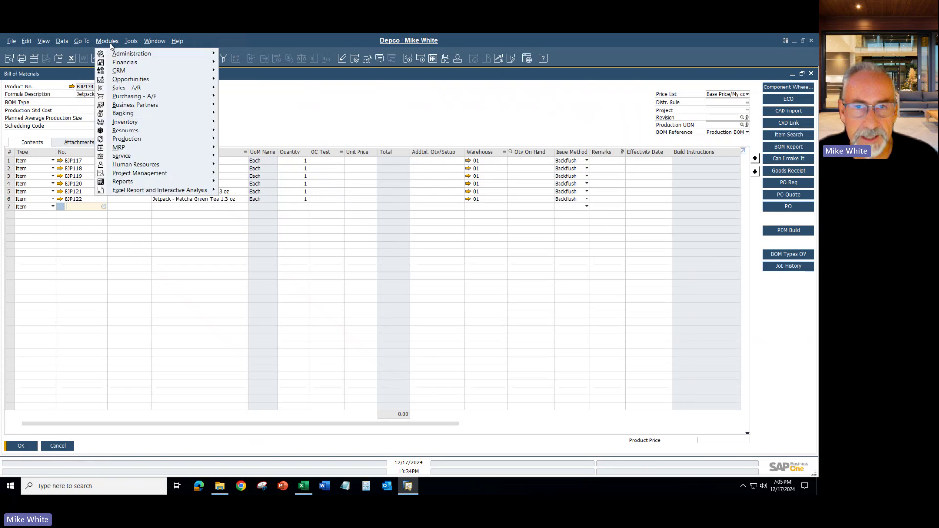
mouse_move(141, 88)
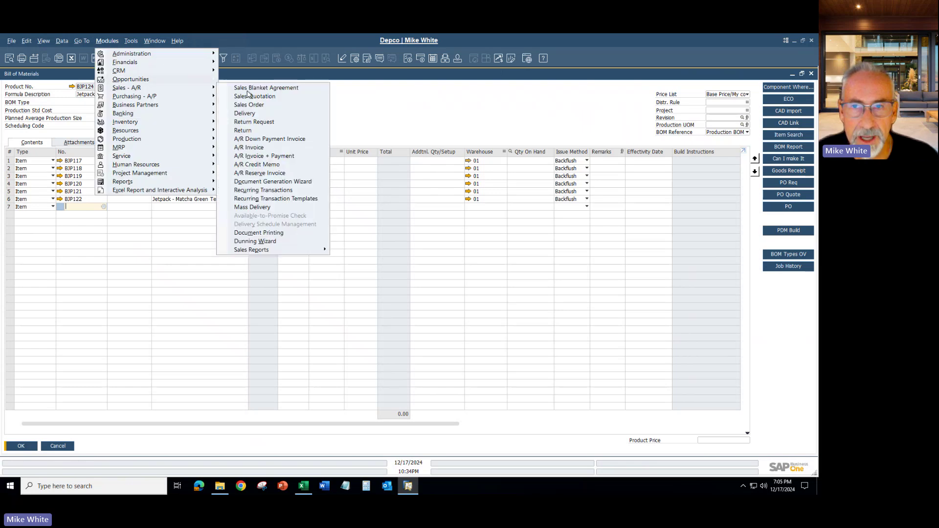
click(264, 105)
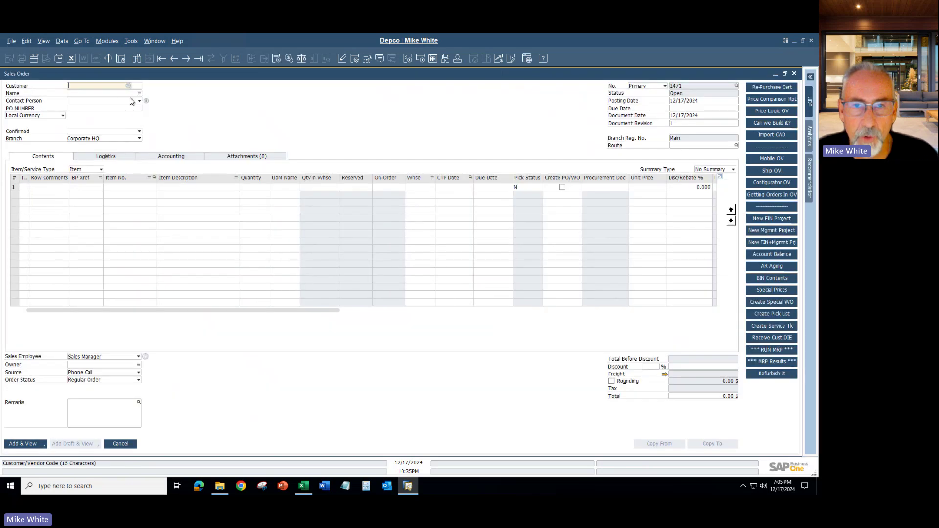
click(121, 93)
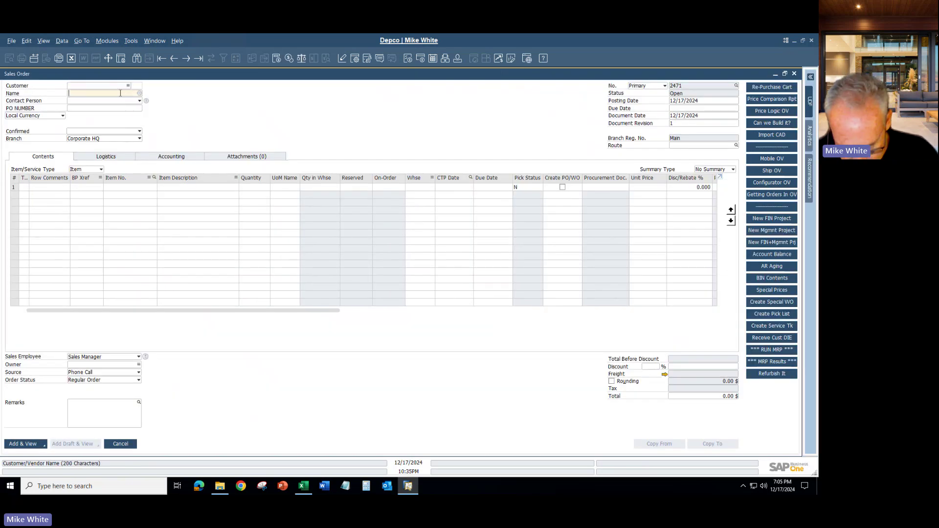
text(ear)
click(235, 223)
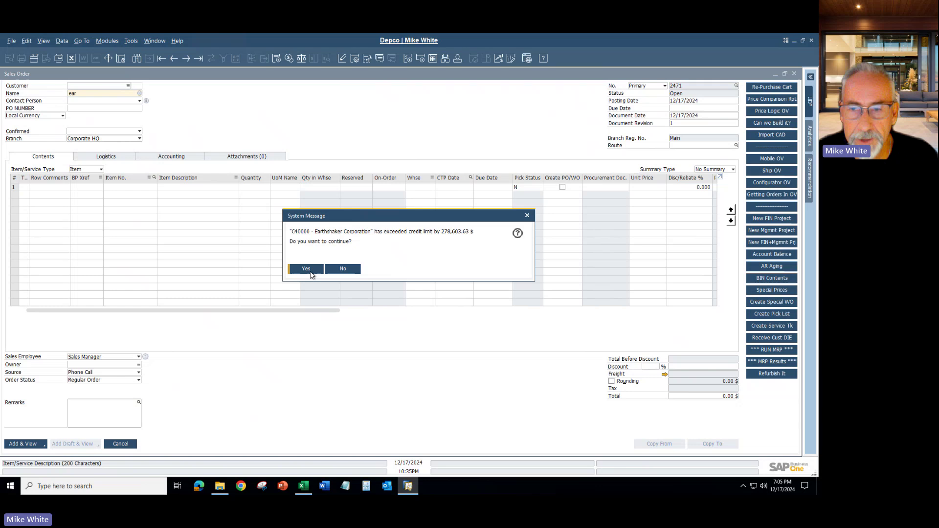
click(306, 269)
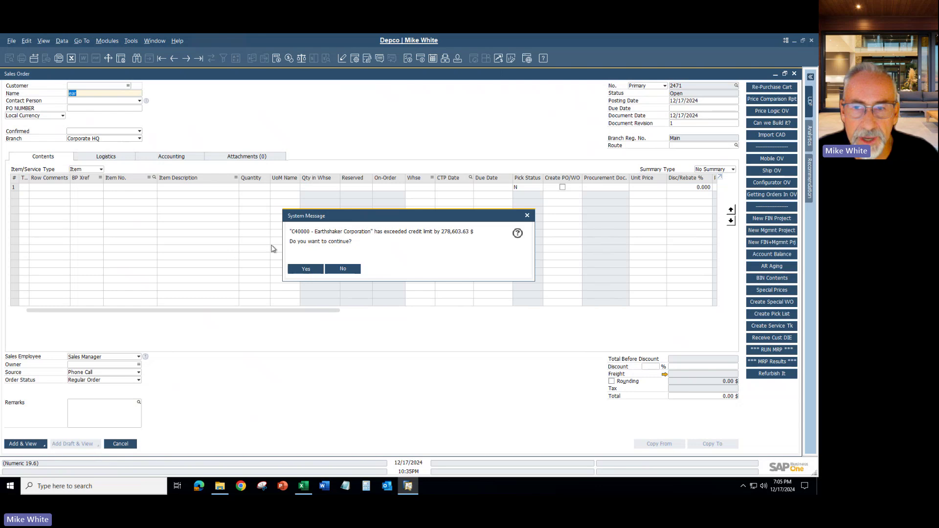
click(306, 269)
click(137, 187)
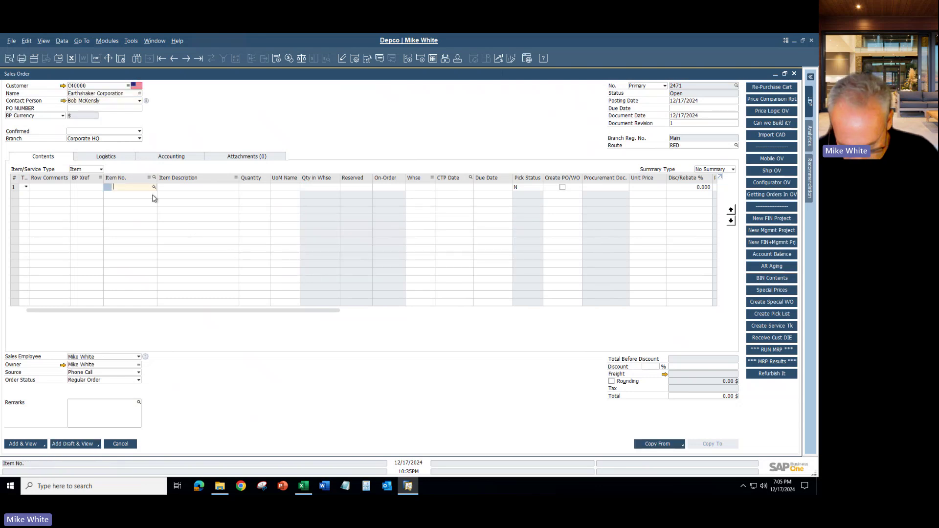
text(BJP124)
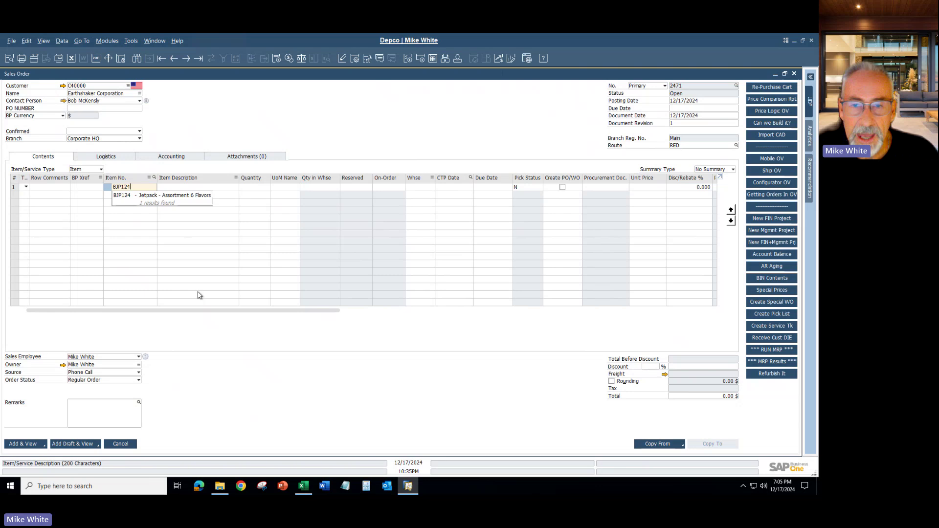
key(Tab)
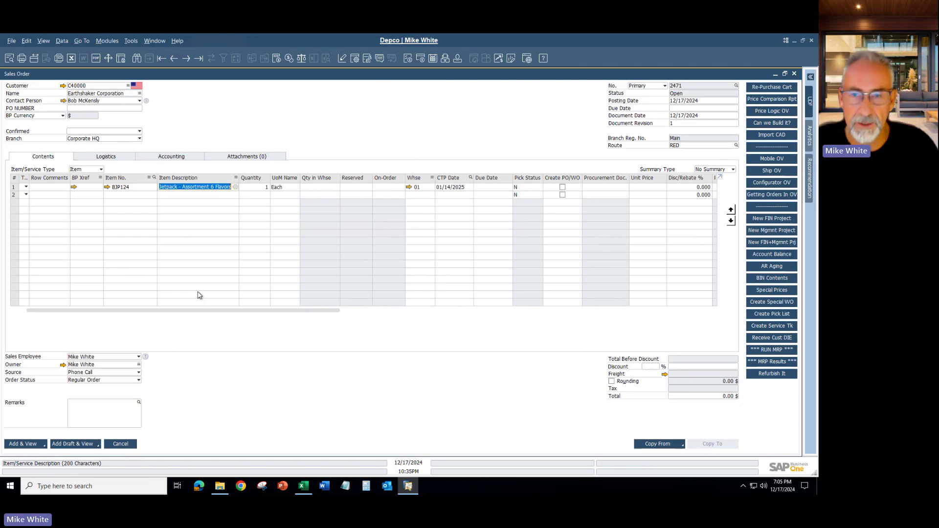
Step: Fill the due date with today and add the order, accepting zero-total and credit-limit warnings
click(27, 445)
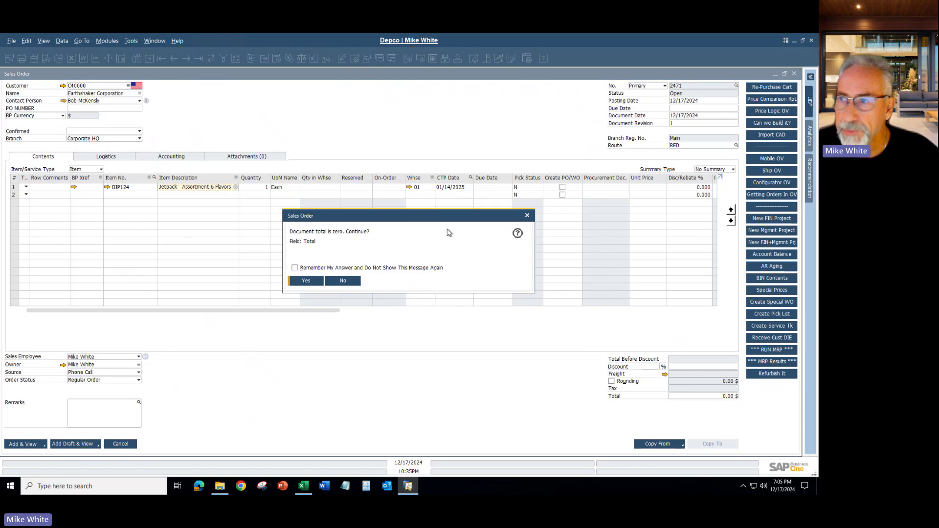
key(Escape)
click(675, 108)
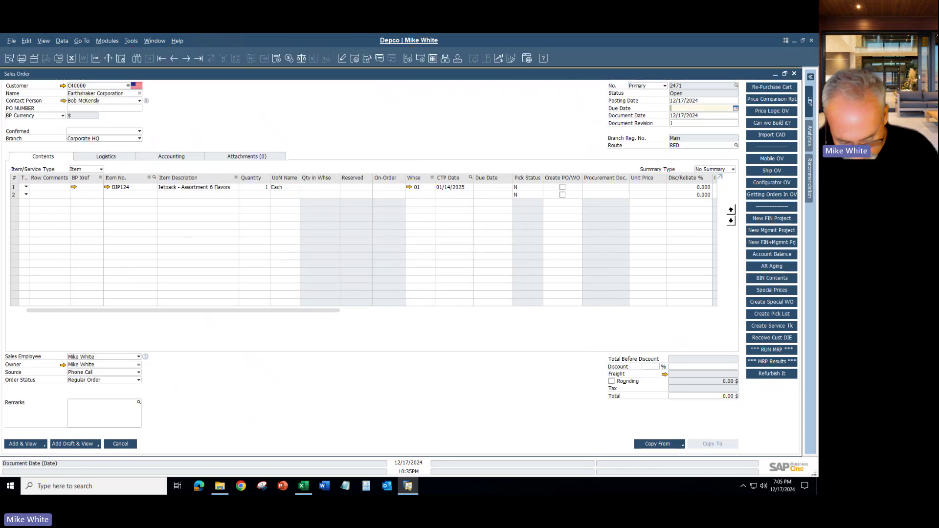
key(Tab)
click(33, 444)
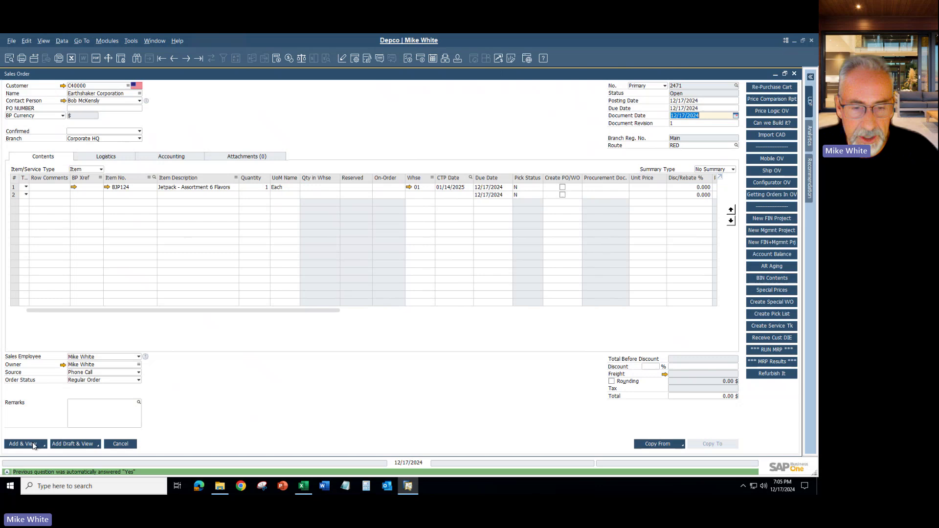
click(306, 282)
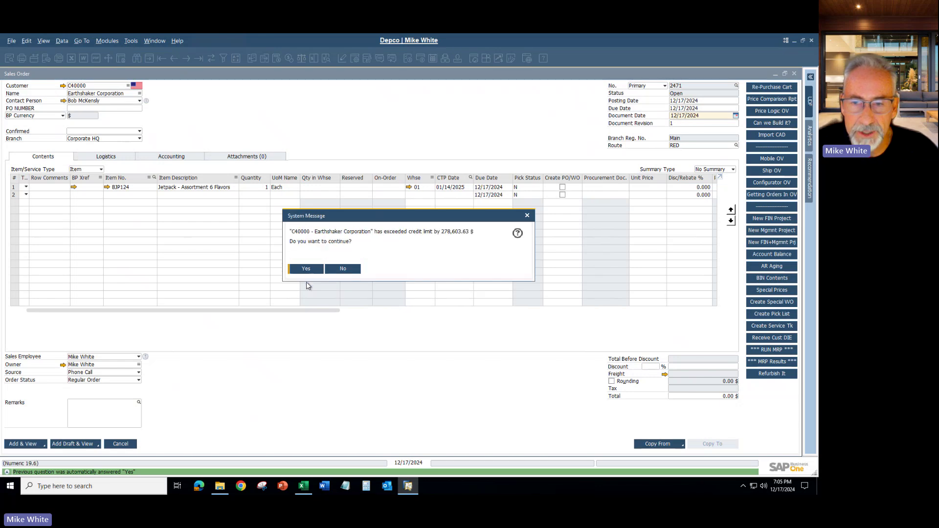
click(307, 269)
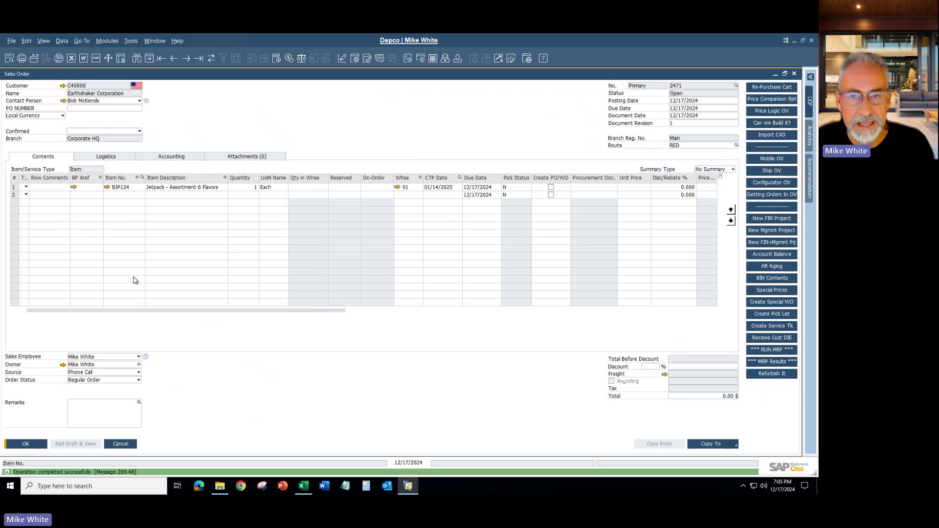
Step: Generate a pick list from the Jetpack order, preview it, and close the previews
right_click(248, 129)
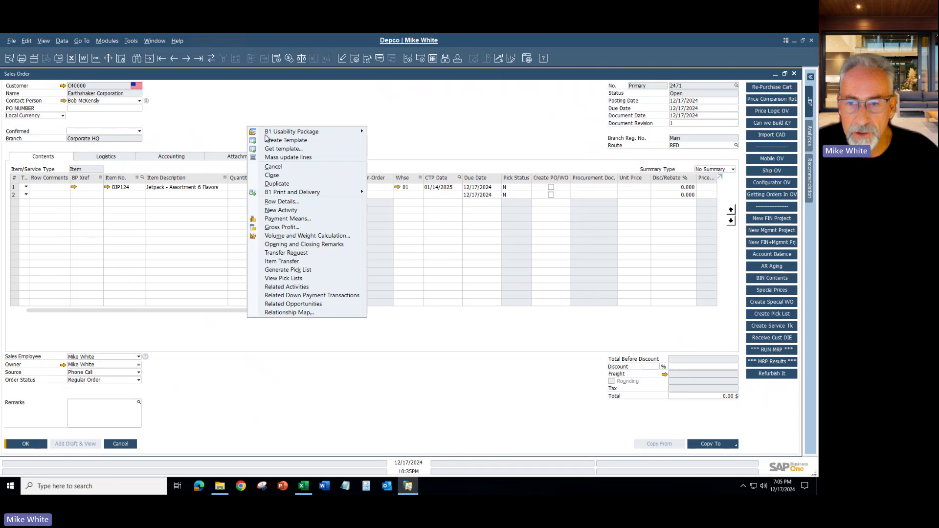
click(297, 270)
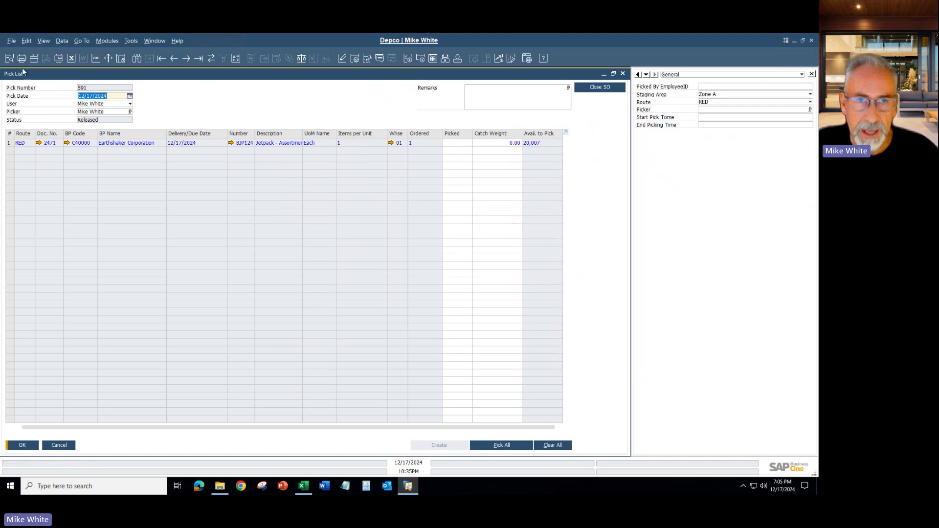
click(9, 59)
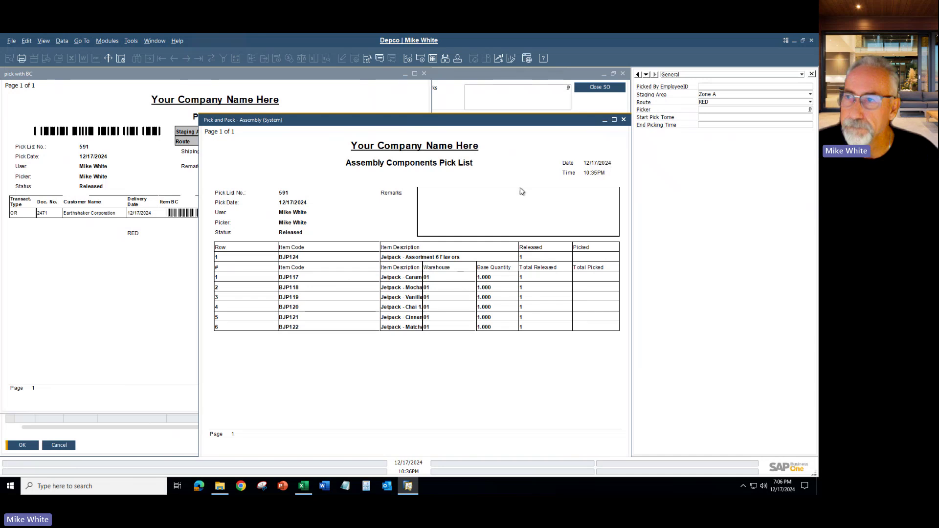
click(624, 119)
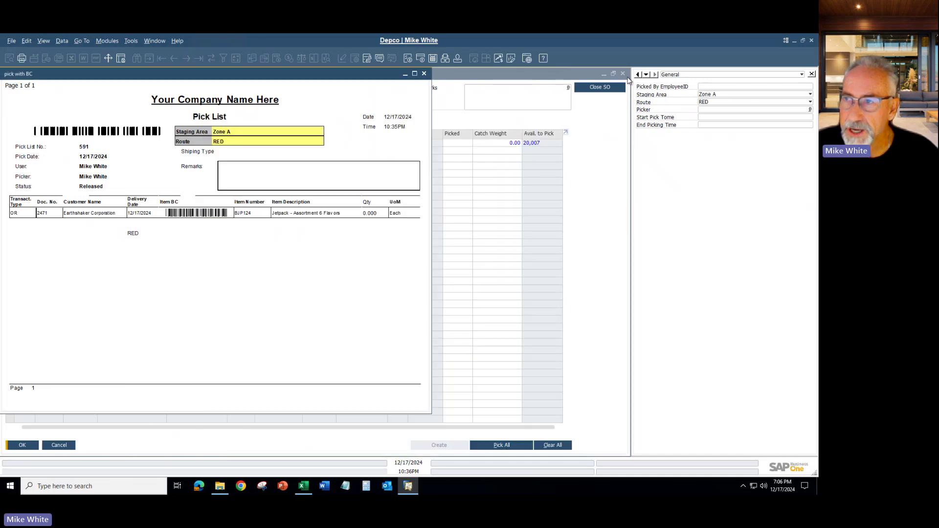
key(Escape)
key(Escape)
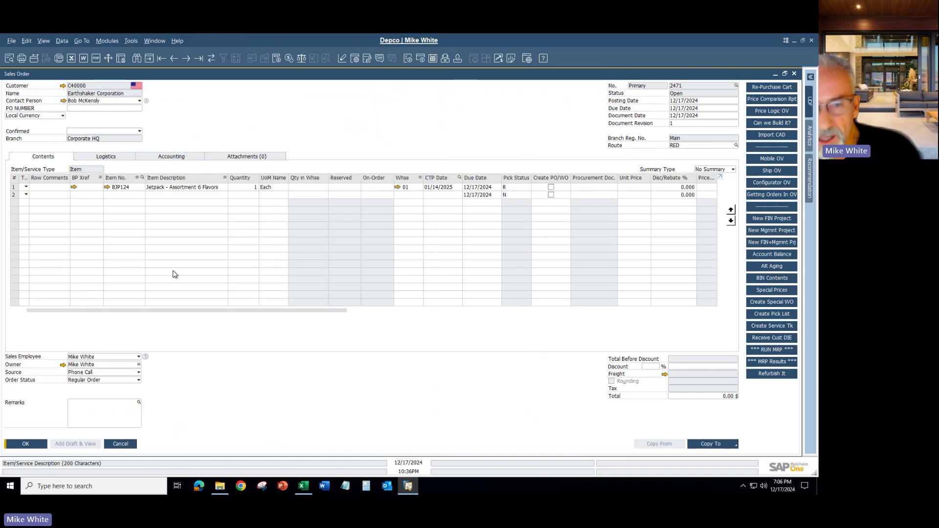
Step: Close the sales order and search the BOM list for Sales-type BOMs
click(121, 444)
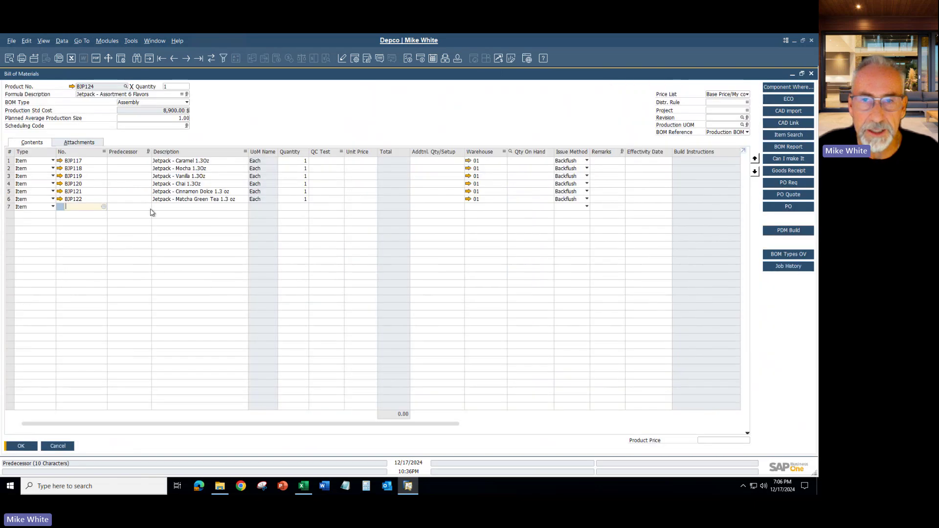
key(ctrl+f)
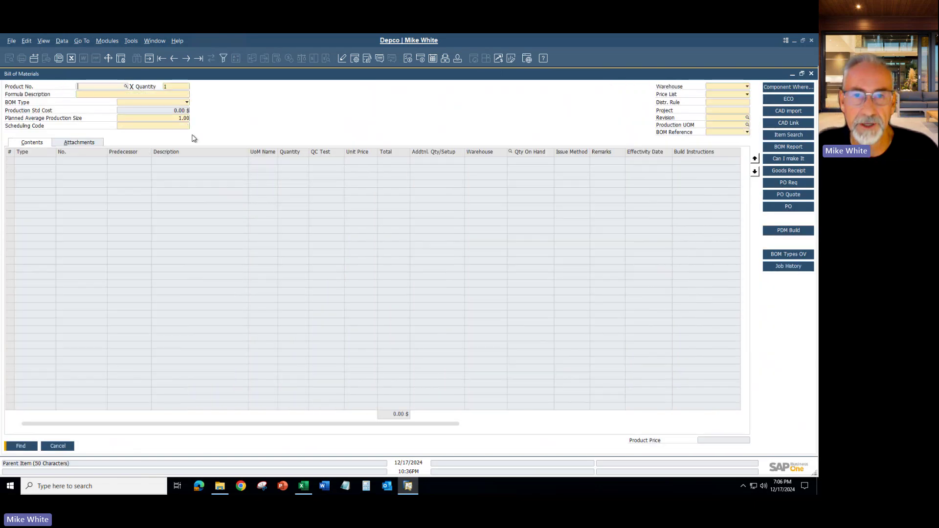
click(188, 102)
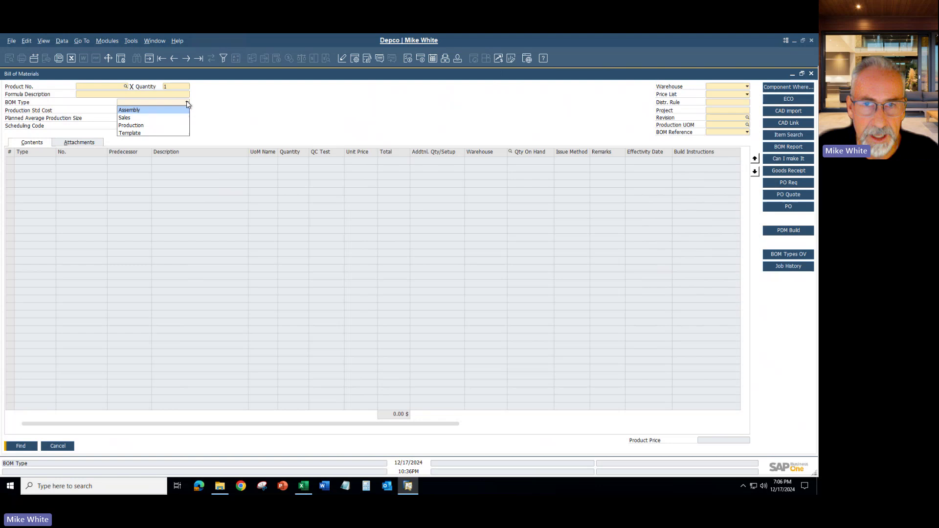
click(165, 117)
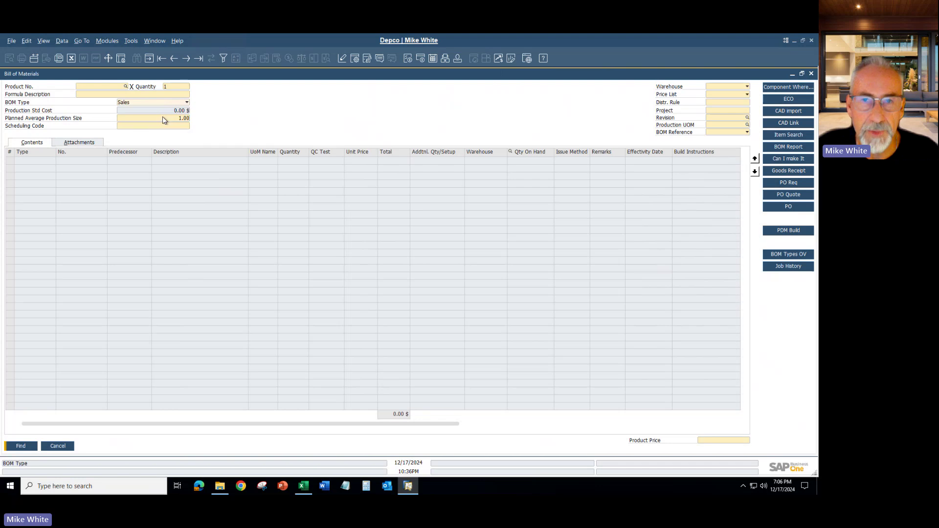
click(21, 446)
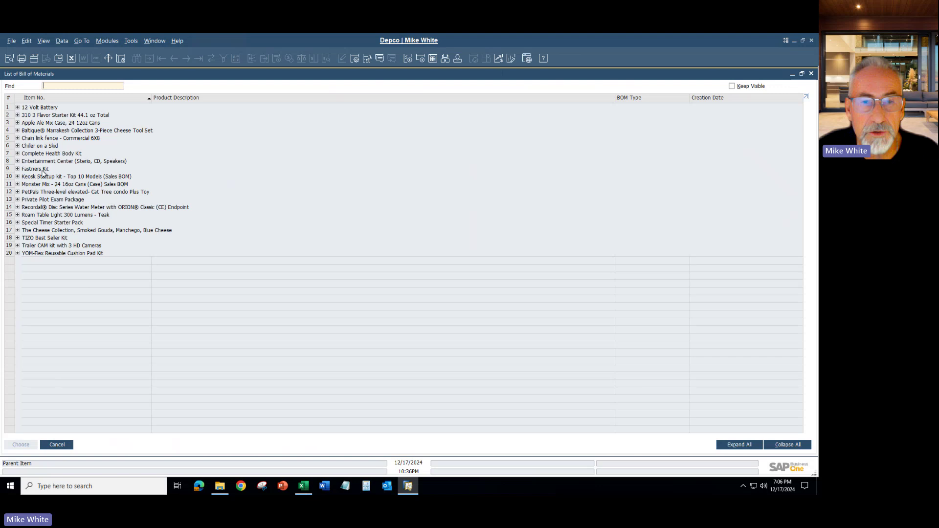
Step: Expand Entertainment Center and copy the EC1000S item number
click(17, 161)
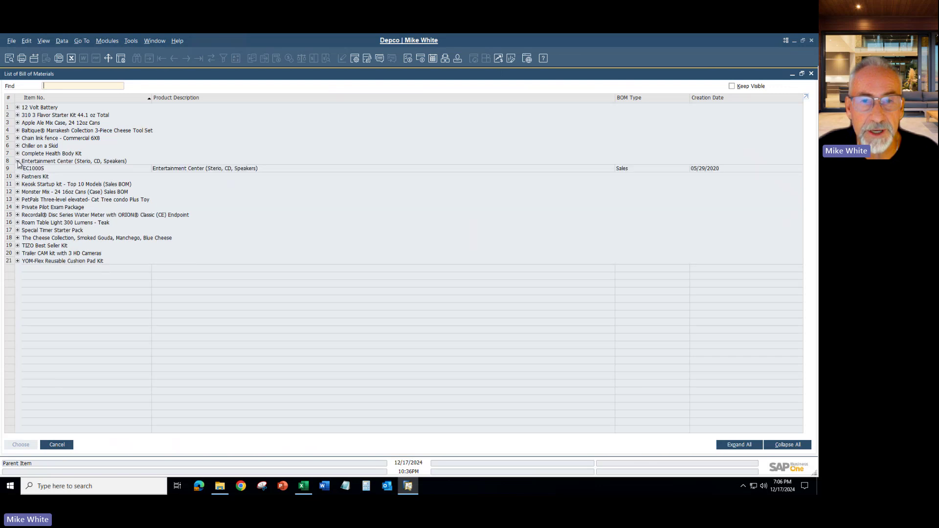
right_click(40, 171)
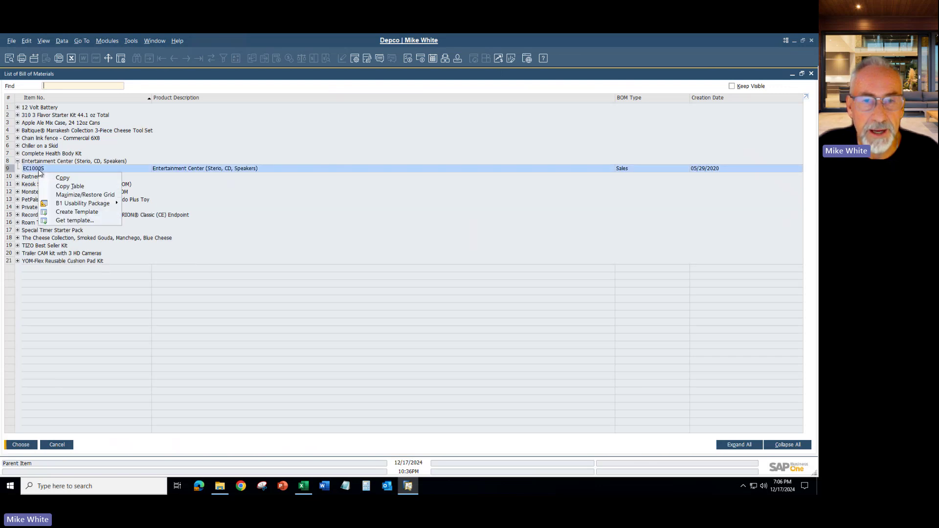
click(64, 179)
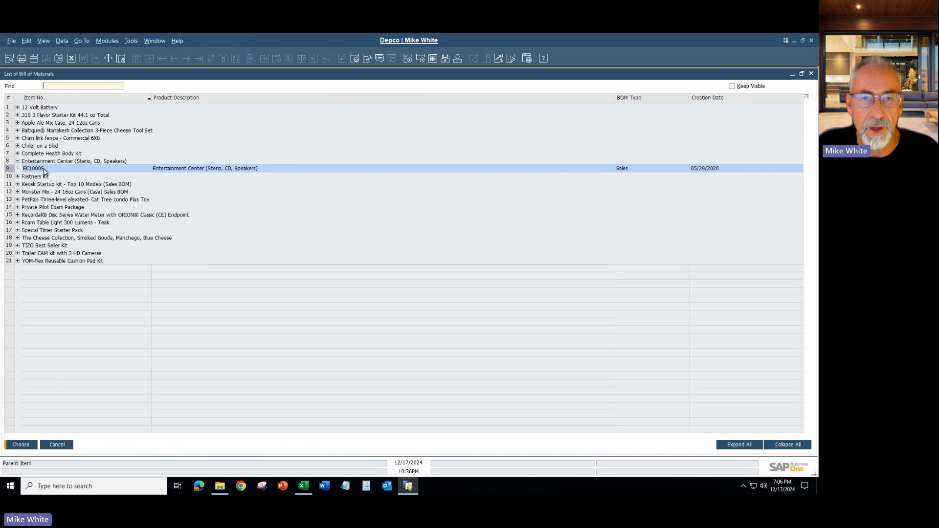
Step: Open the EC1000S Entertainment Center sales BOM from the List of Bill of Materials
double_click(43, 168)
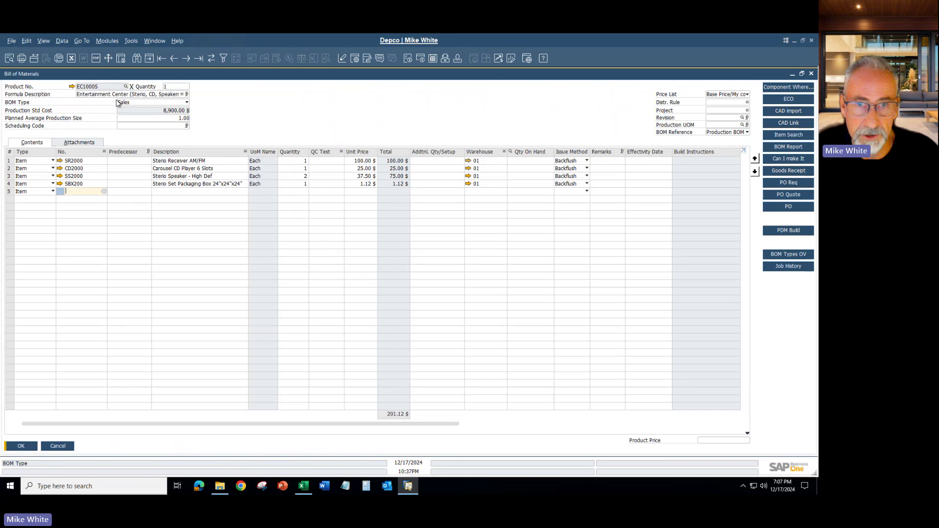
Step: Copy the EC1000S product number and start a new sales order
right_click(91, 90)
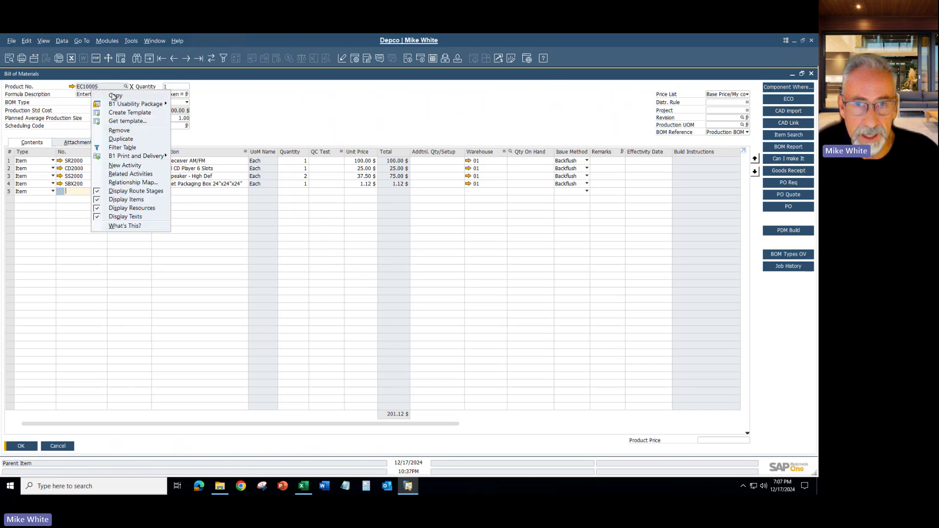
click(115, 98)
click(108, 43)
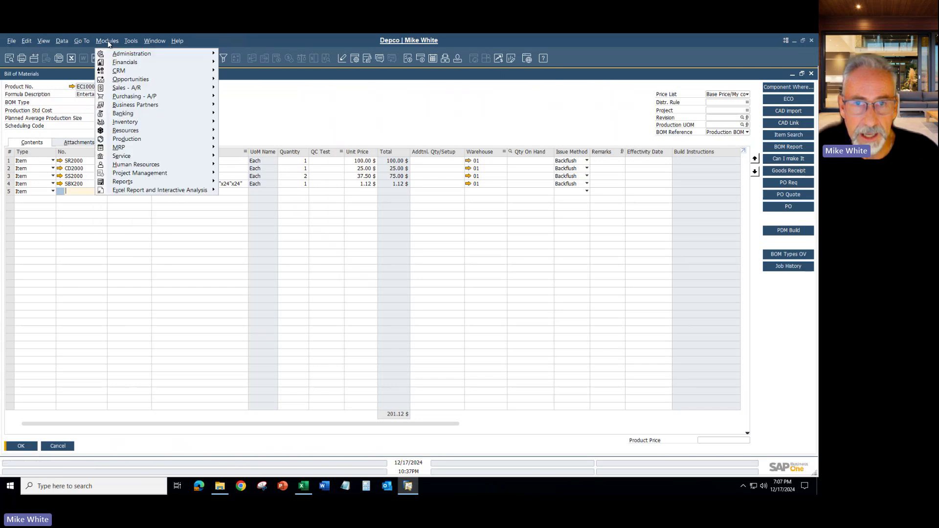
mouse_move(144, 91)
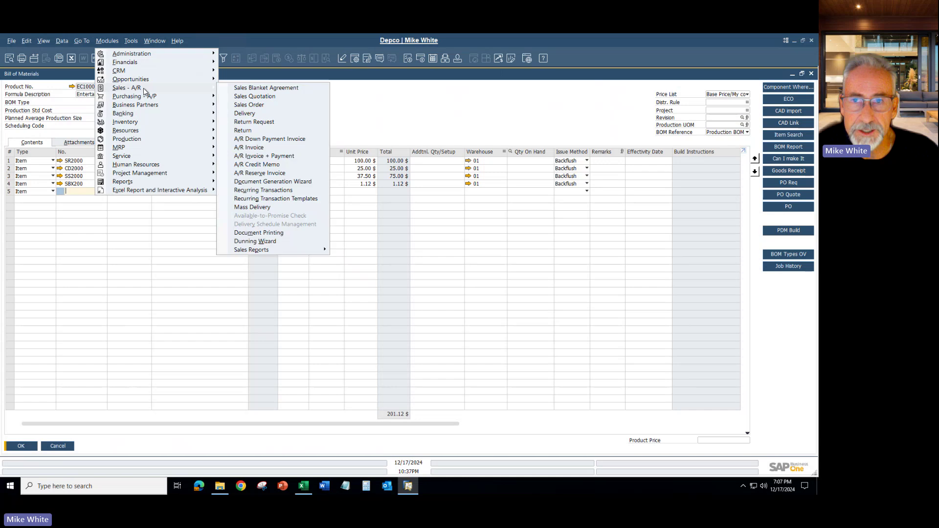
click(249, 105)
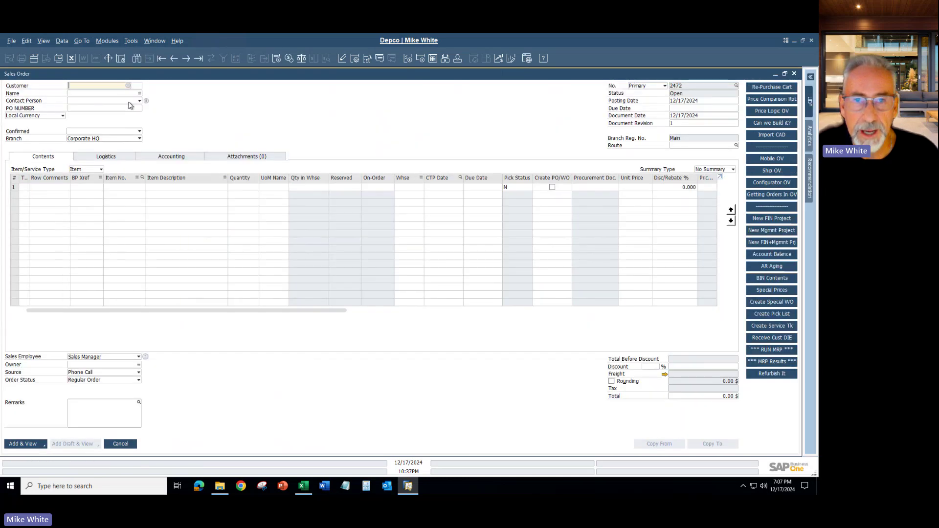
Step: Set the customer from 'ear', accept the credit warning, and enter EC1000S on row 1
click(115, 93)
text(ear)
key(Tab)
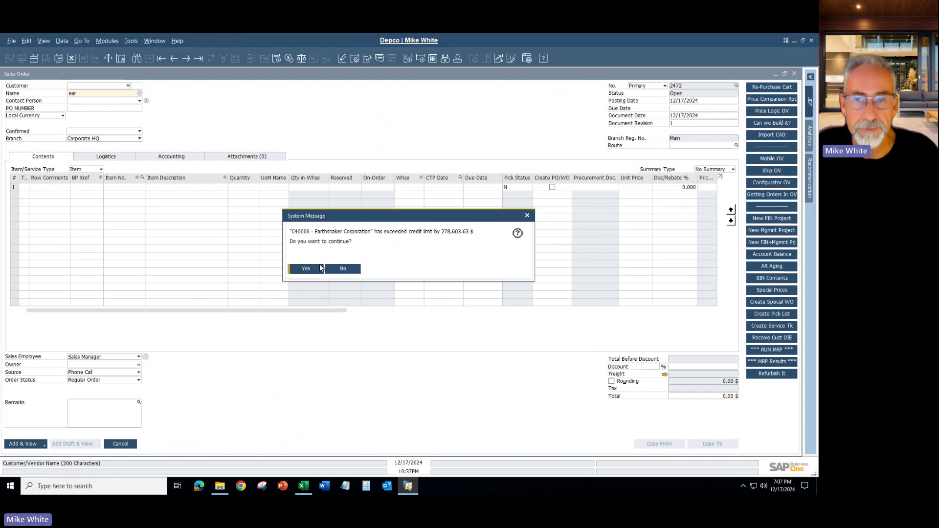
click(308, 269)
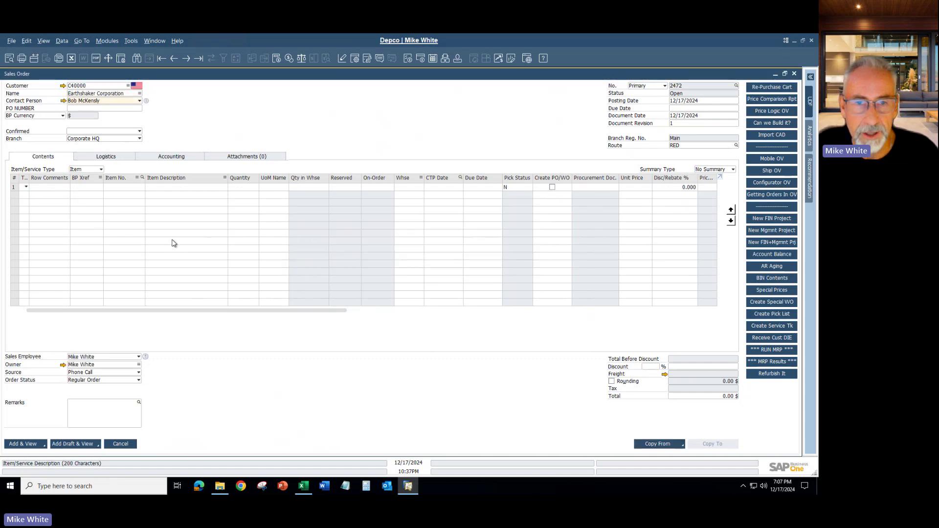
click(121, 188)
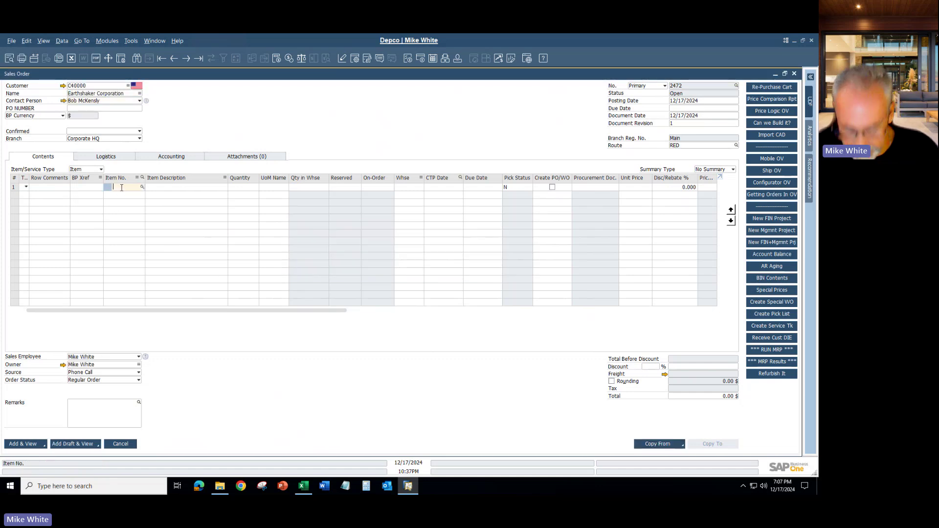
text(EC1000S)
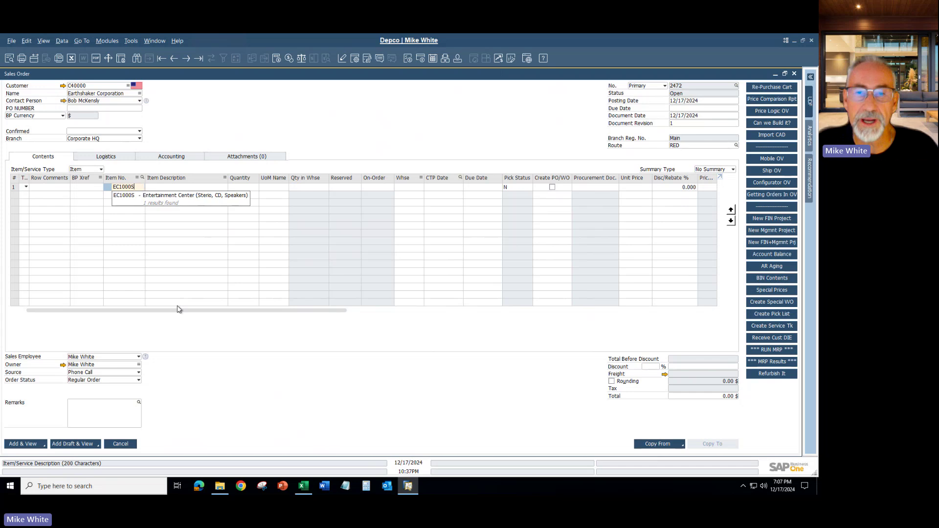
key(Tab)
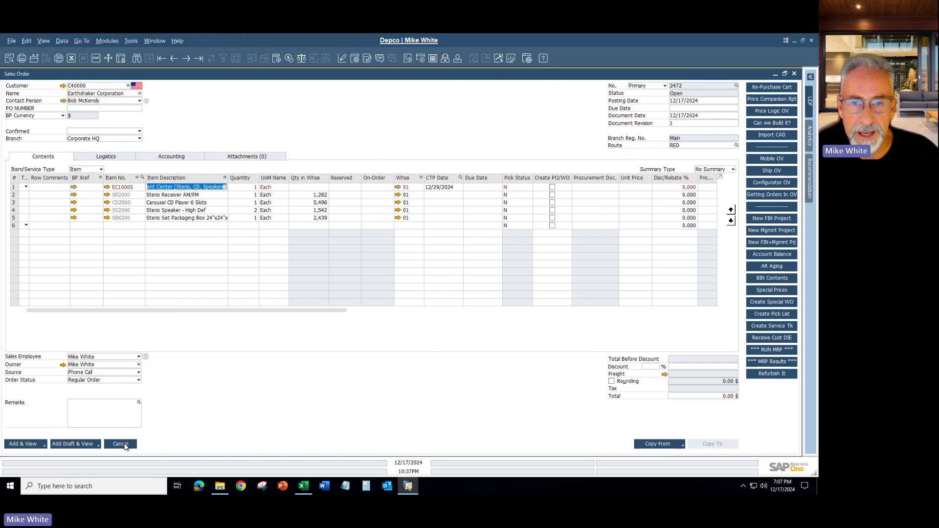
Step: Discard the sales order and search bills of materials with BOM Type Template
click(120, 444)
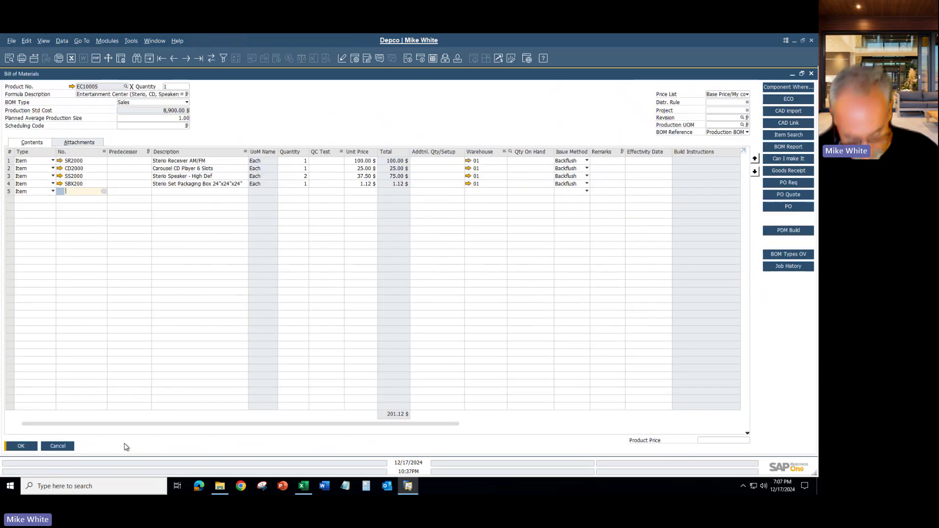
key(ctrl+f)
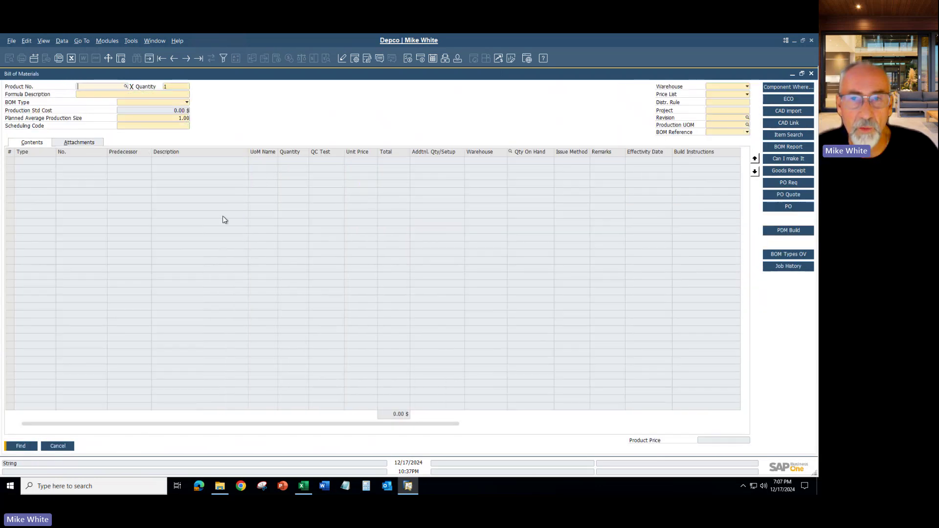
click(186, 102)
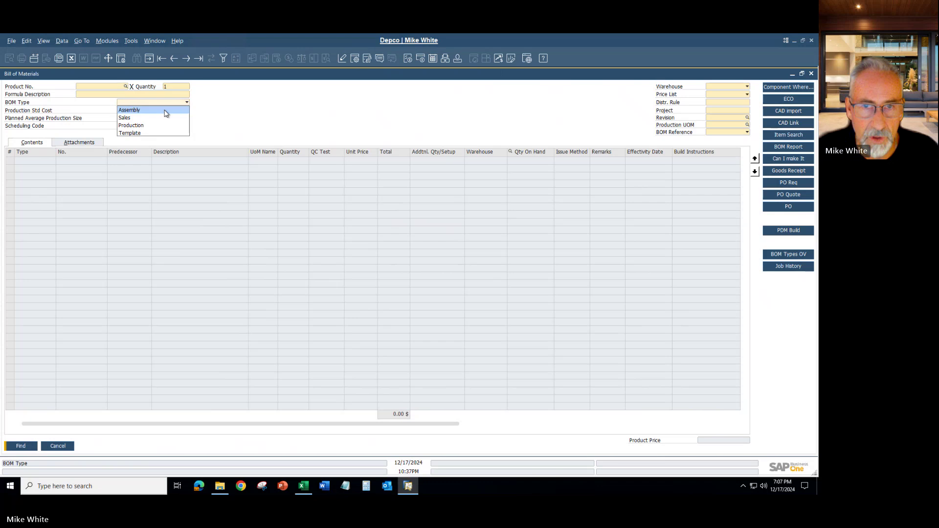
click(147, 133)
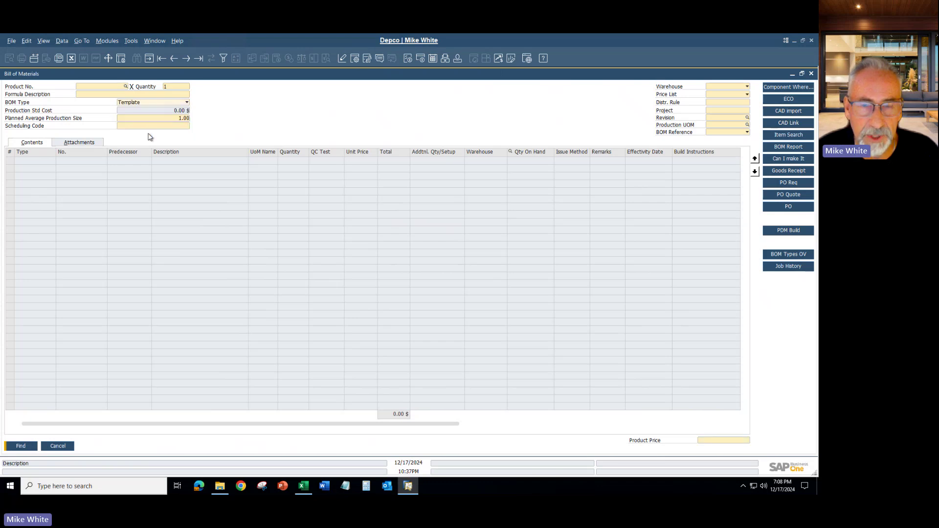
click(29, 446)
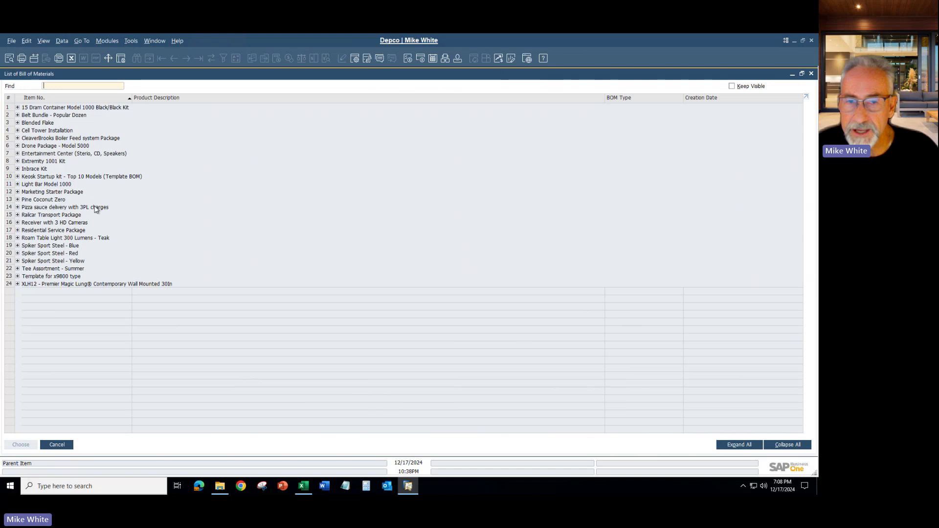
Step: Copy EC1000T under Entertainment Center and open that template BOM
click(17, 154)
right_click(39, 159)
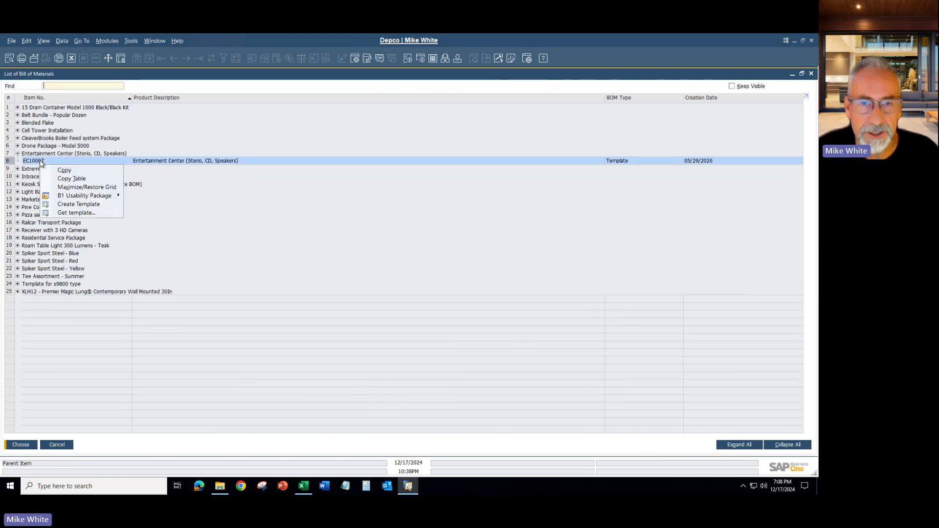
click(71, 171)
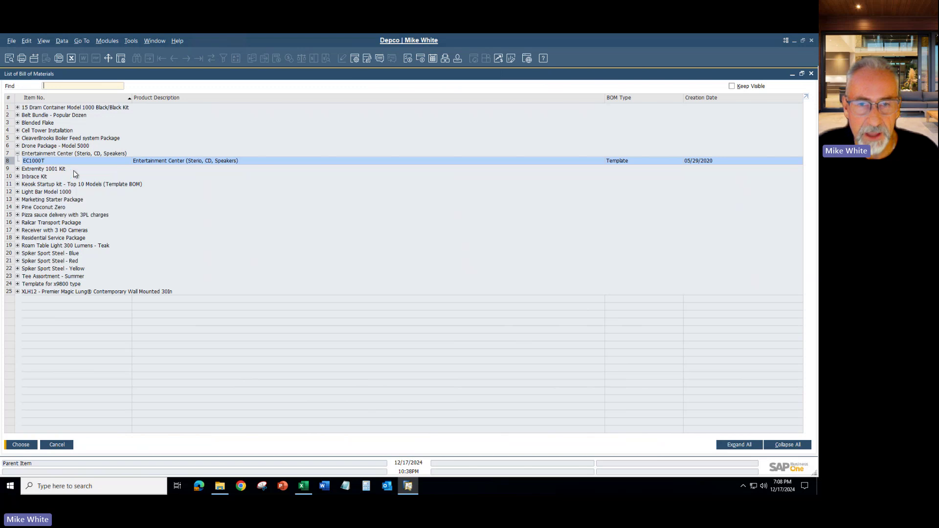
click(26, 447)
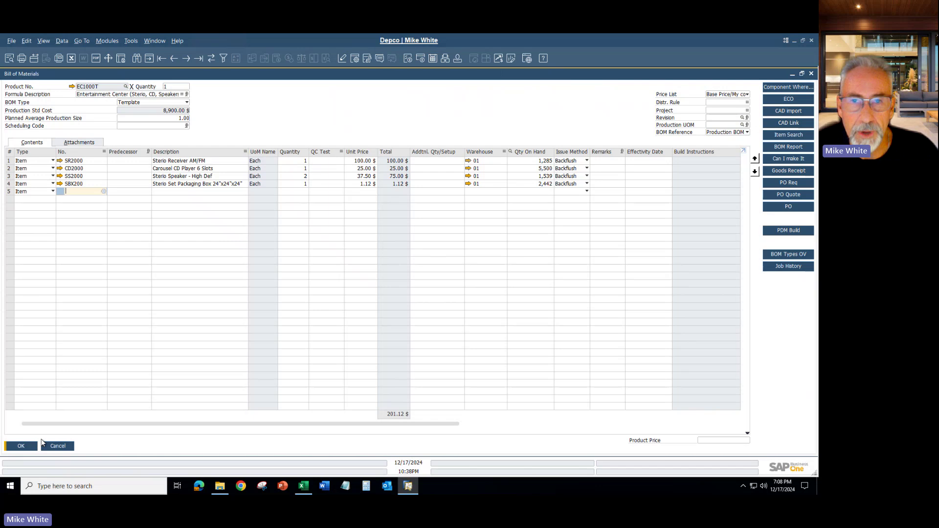
key(ctrl+f)
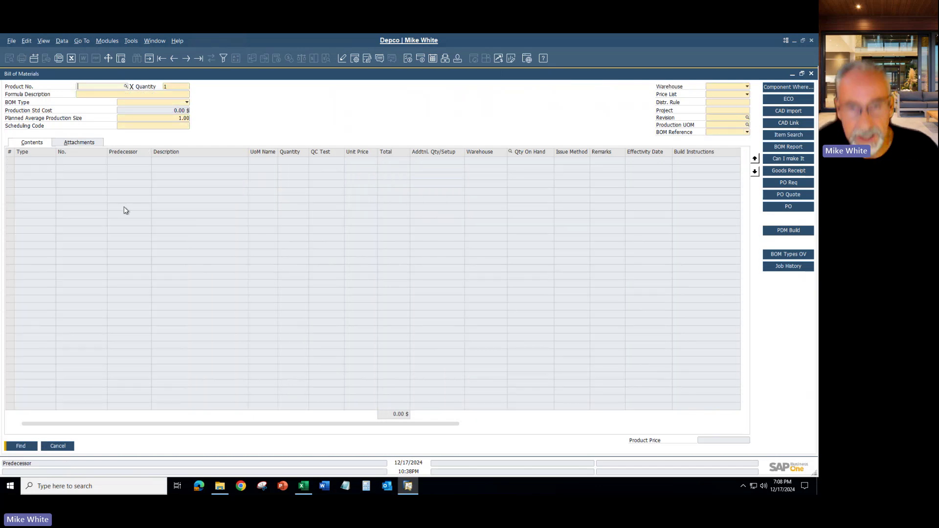
key(ctrl+v)
click(23, 446)
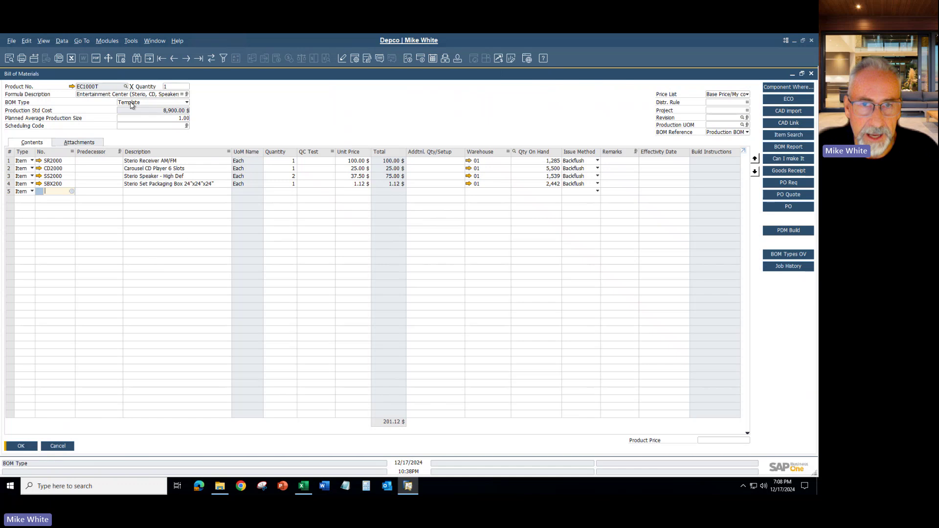
click(174, 59)
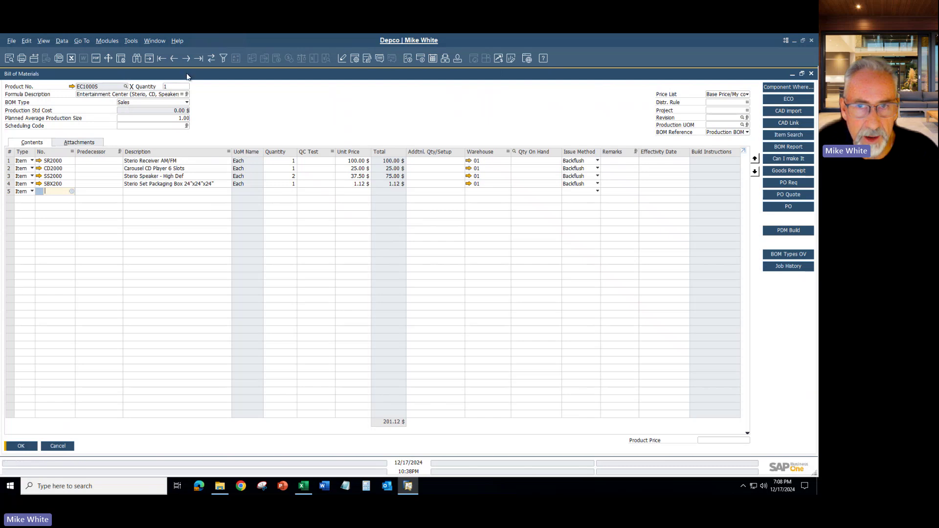
click(187, 58)
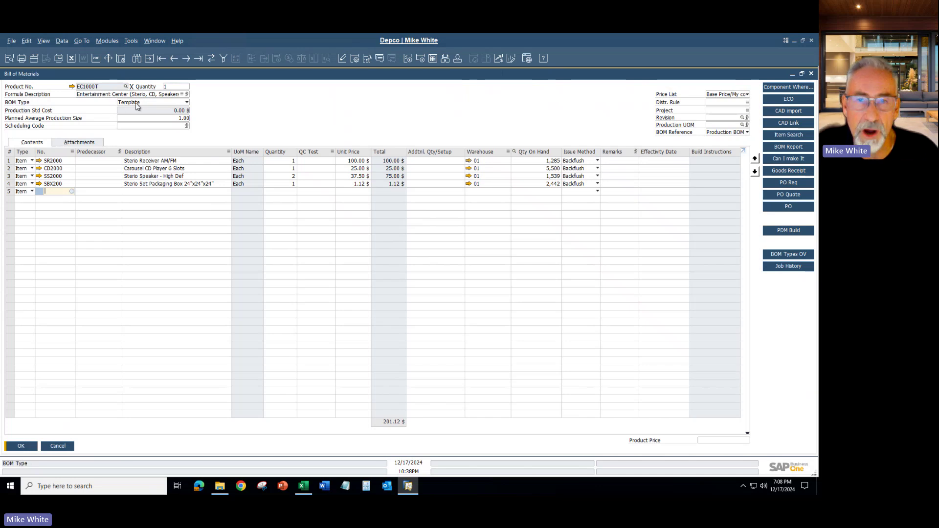
Step: Start a new sales order for Earthshaker Corporation, accepting the credit limit warning
click(107, 40)
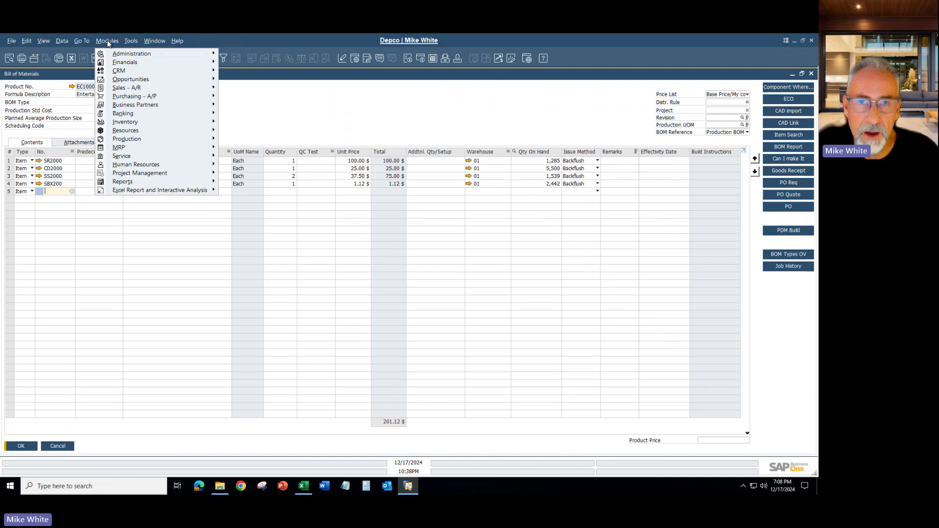
mouse_move(126, 87)
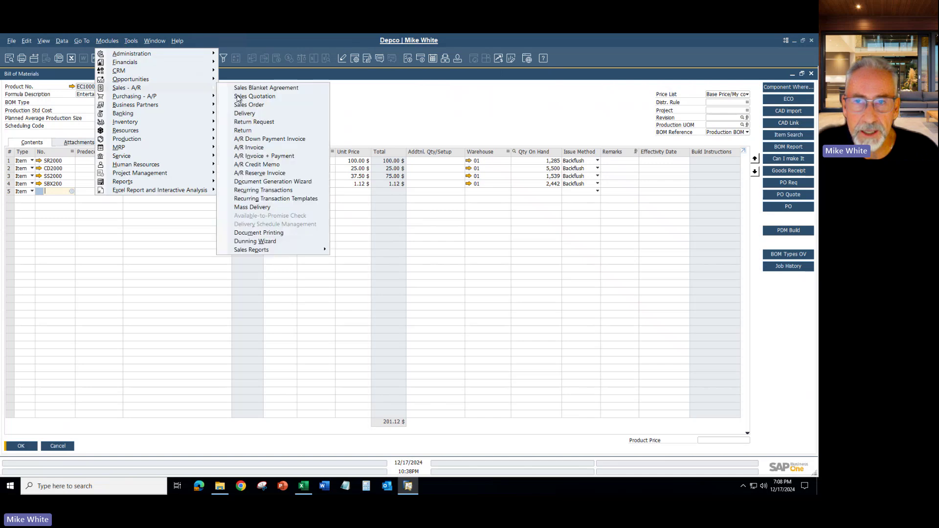
click(259, 105)
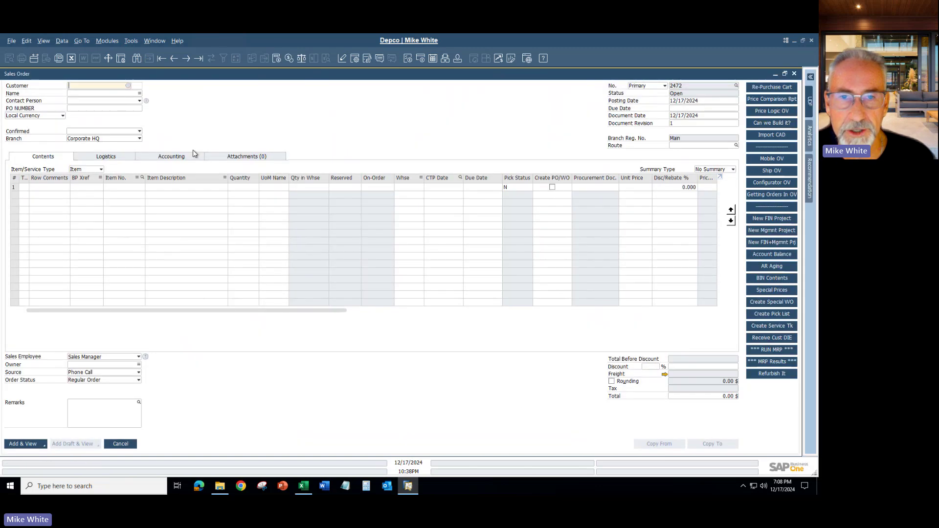
click(114, 94)
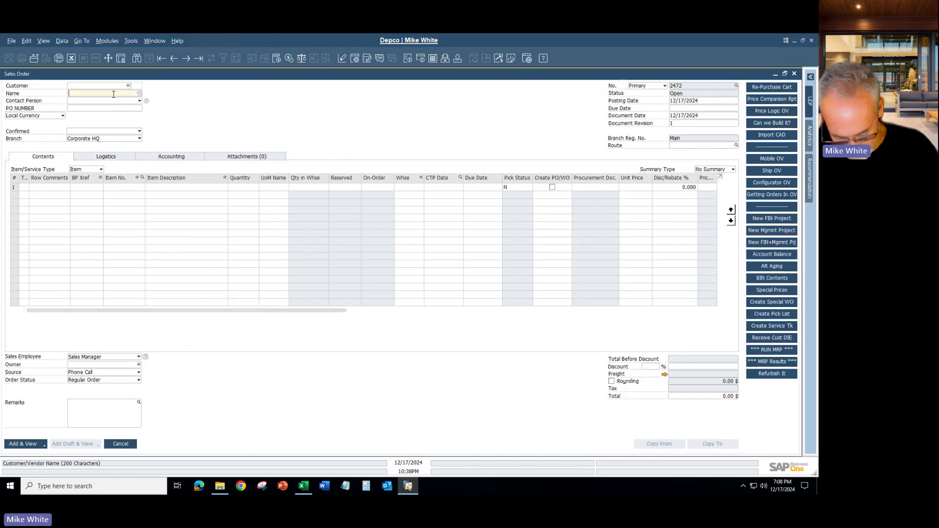
text(ear)
key(Tab)
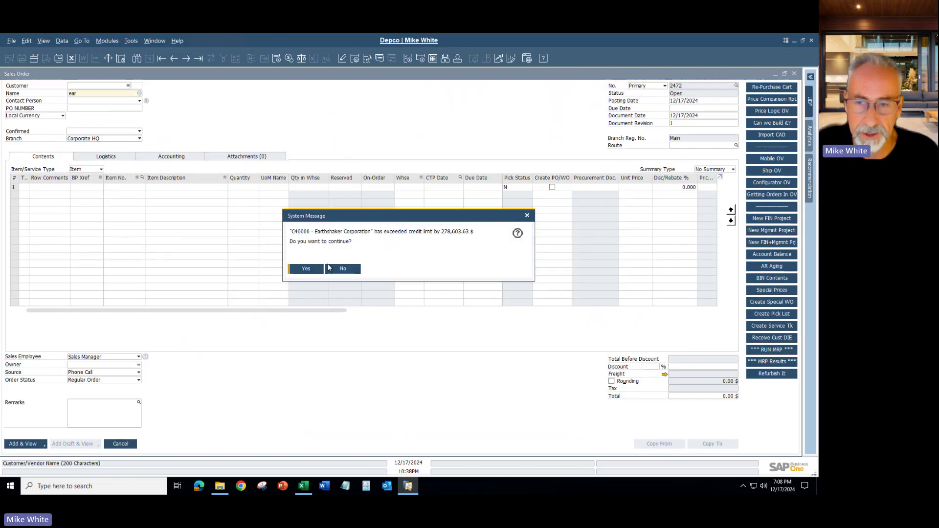
click(316, 269)
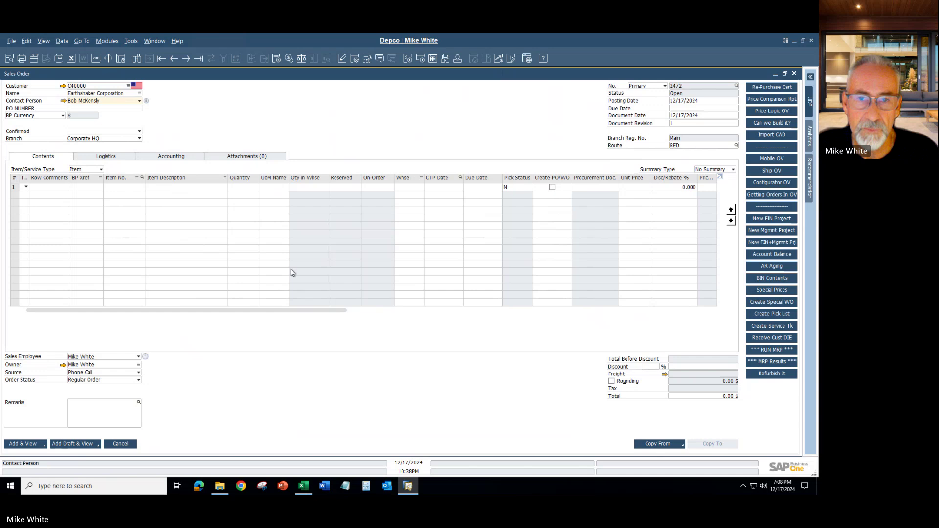
Step: Enter template item EC1000T on the first line to add its component lines
click(124, 188)
text(EC1000T)
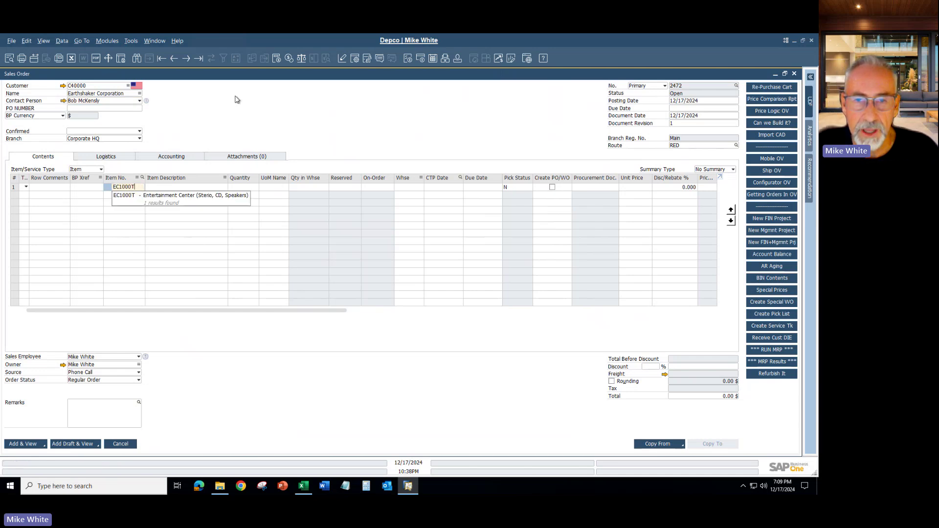
key(Tab)
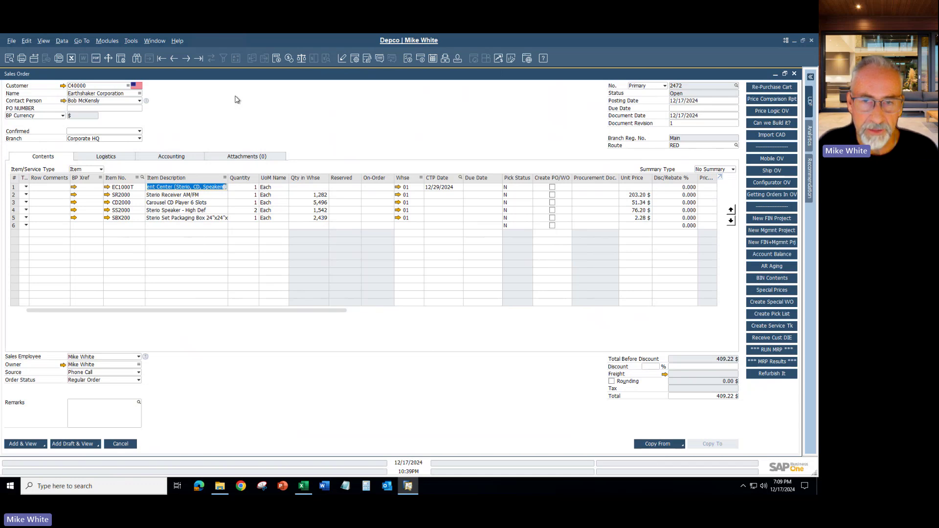
Step: Replace the CD2000 line with alternative item CD2003 Carousel CD Player 12 Slots
click(136, 202)
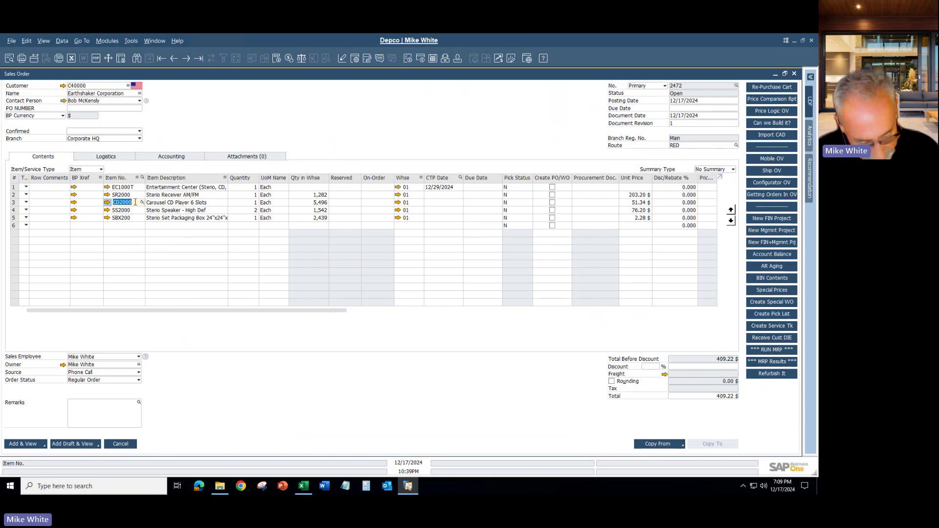
key(ctrl+Tab)
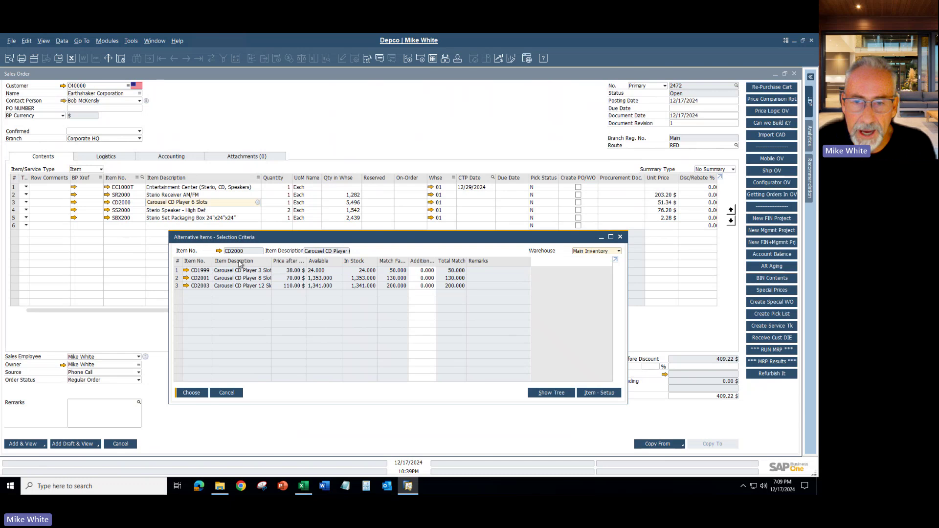
click(255, 286)
double_click(255, 287)
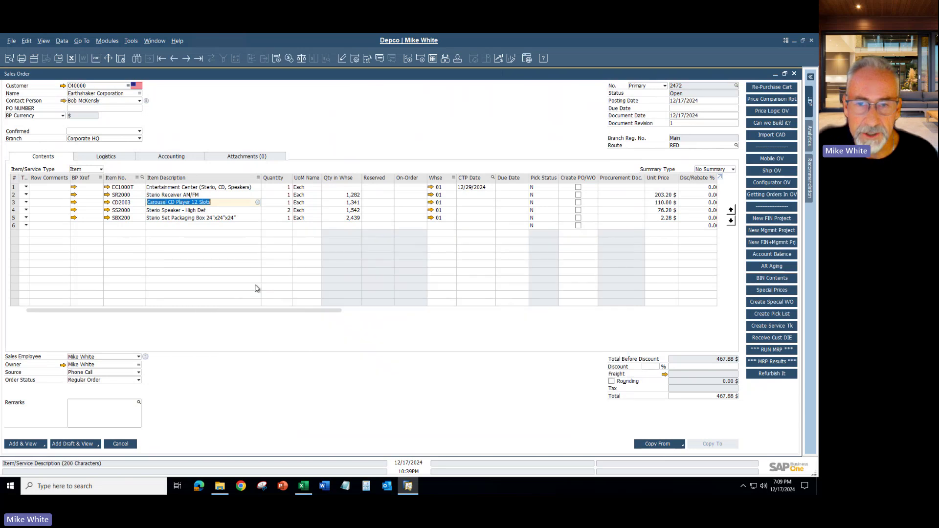